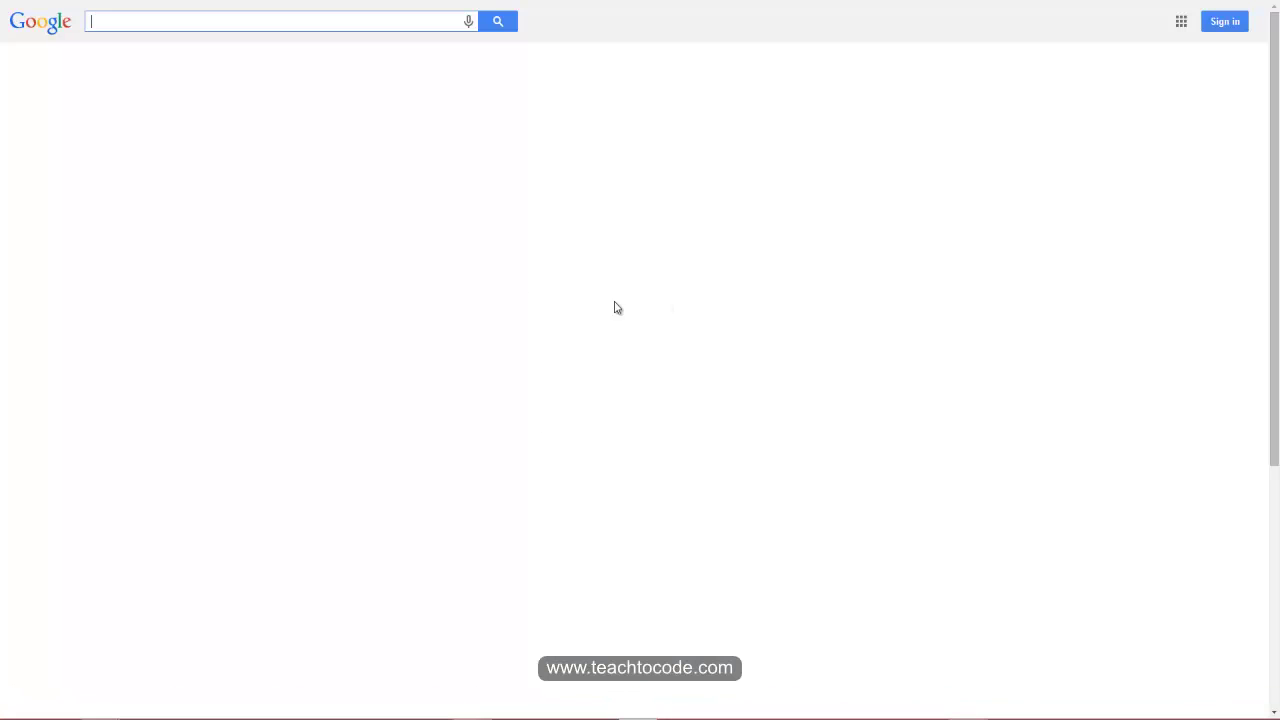
Step: Search Google for 'wise solutio' and pick the Wise Solution suggestion
click(163, 18)
text(wise soluti)
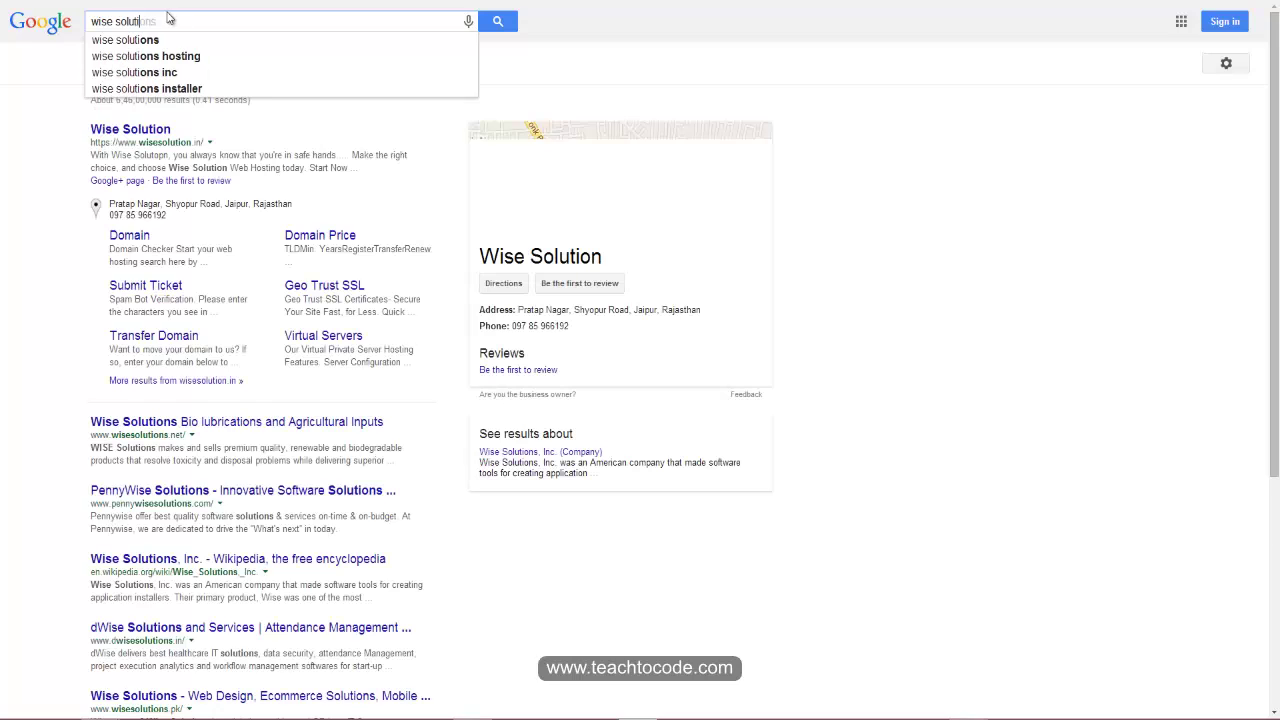
text(o)
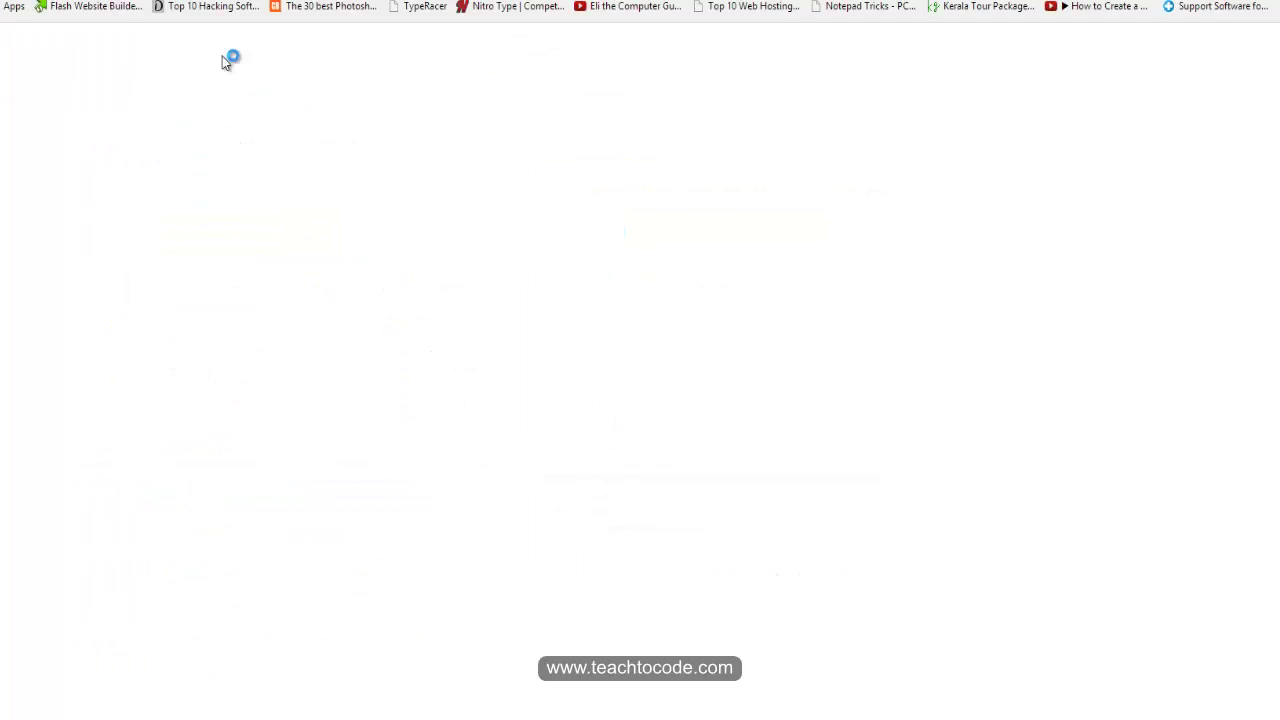
Step: Visit hostgator.com, view its web hosting plans, then return to the 'wise solution' results
text(host)
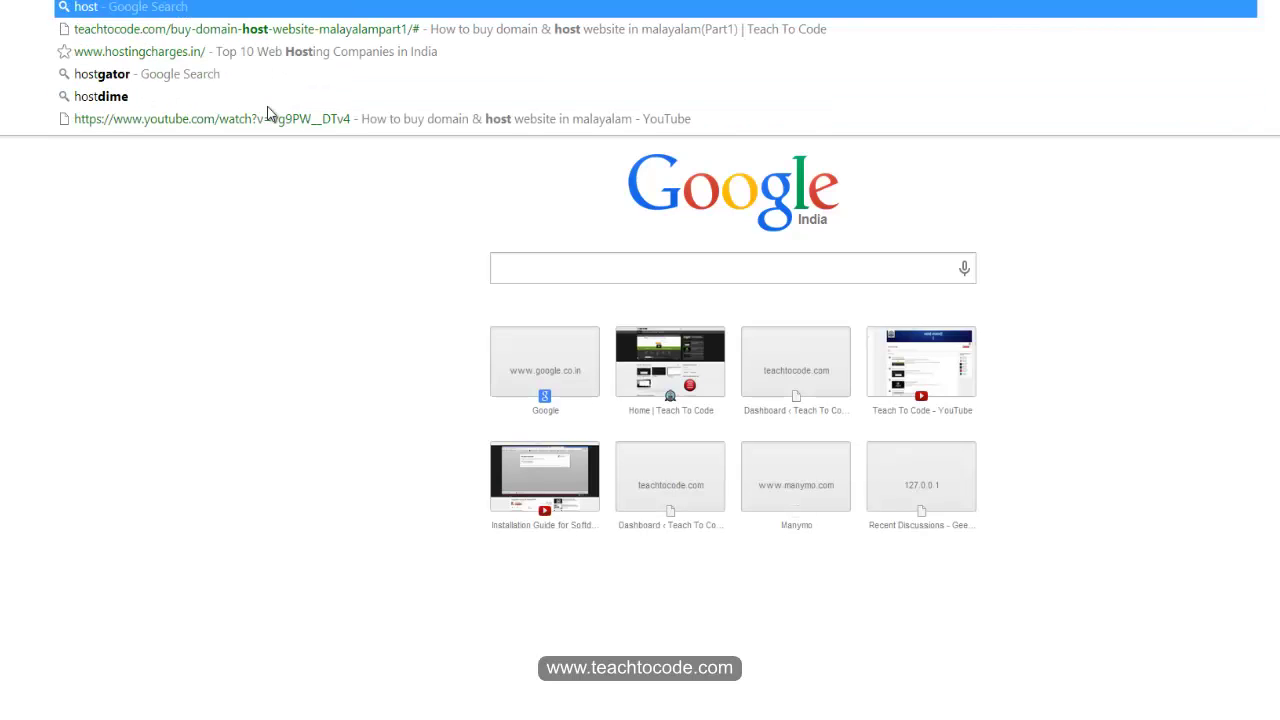
text(gator.i)
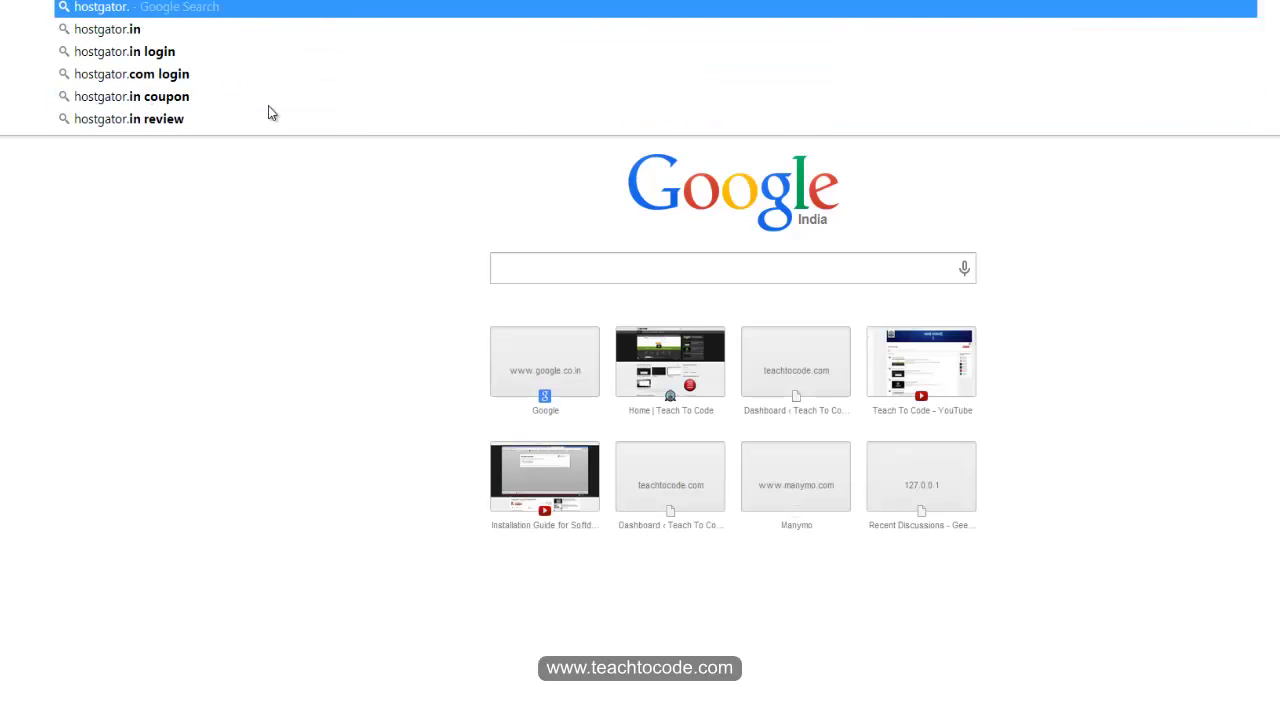
key(BackSpace)
key(BackSpace)
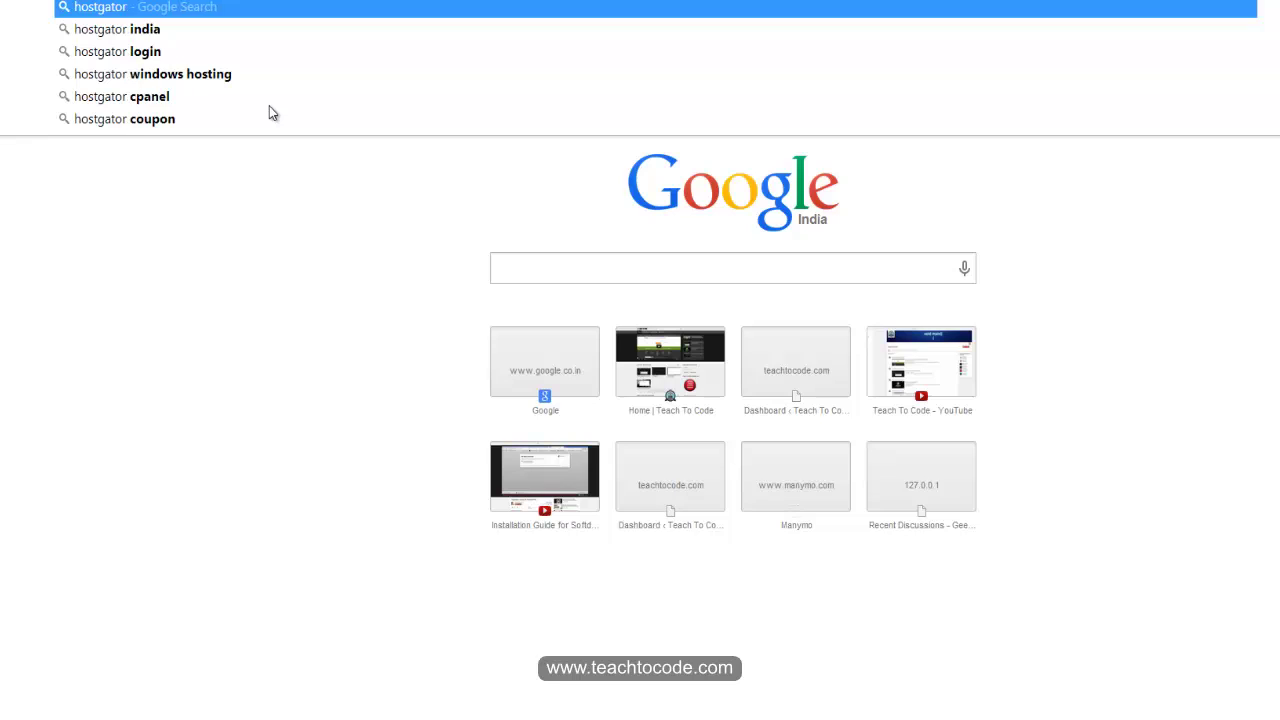
text(.com)
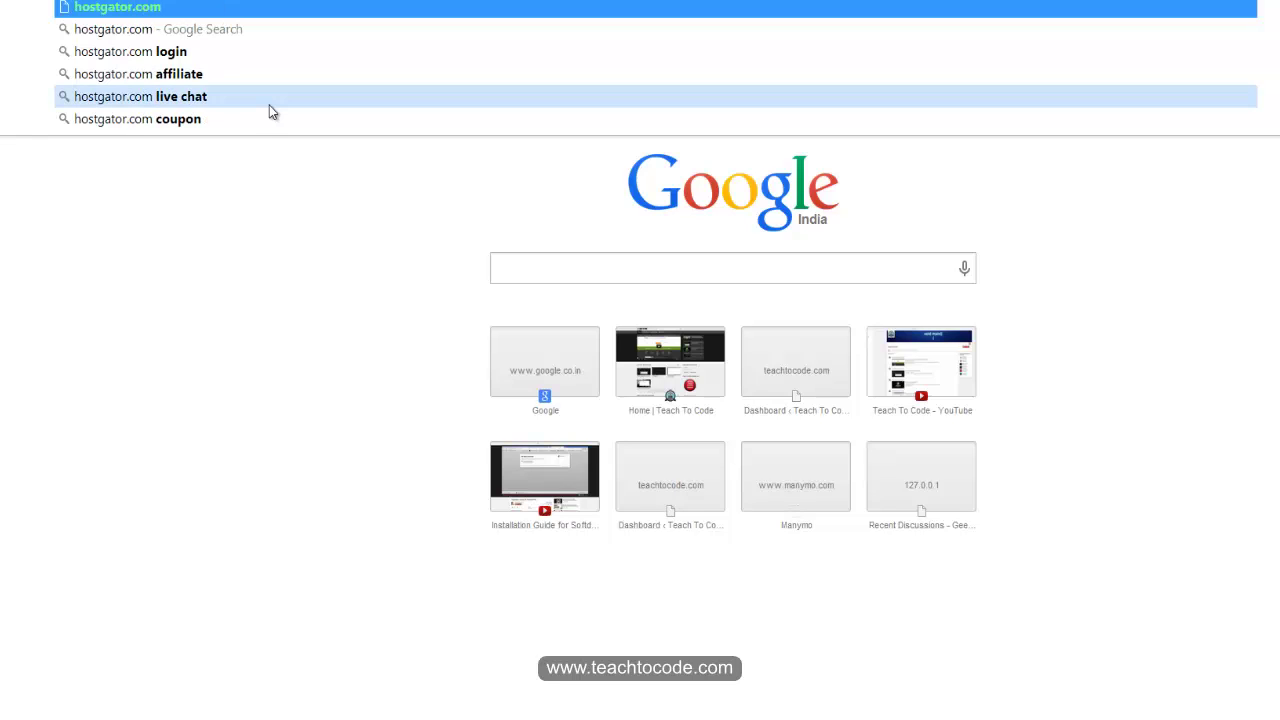
click(269, 105)
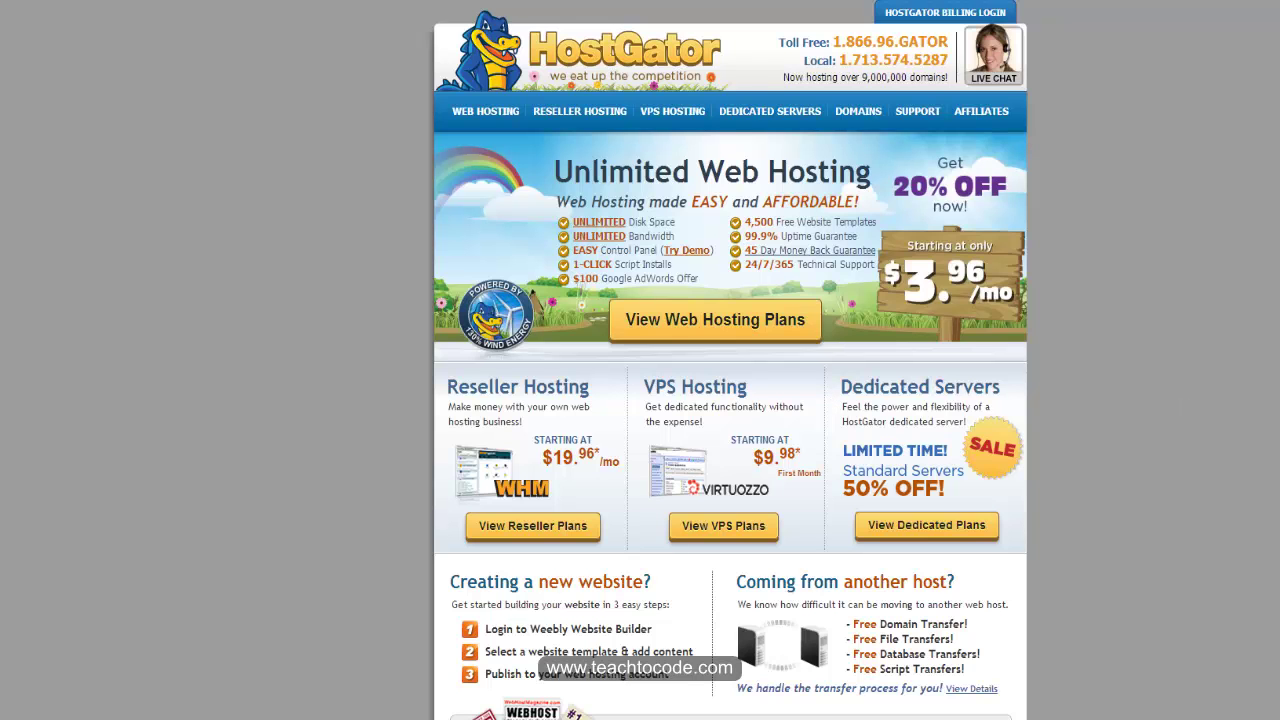
scroll(904, 293, down, 2)
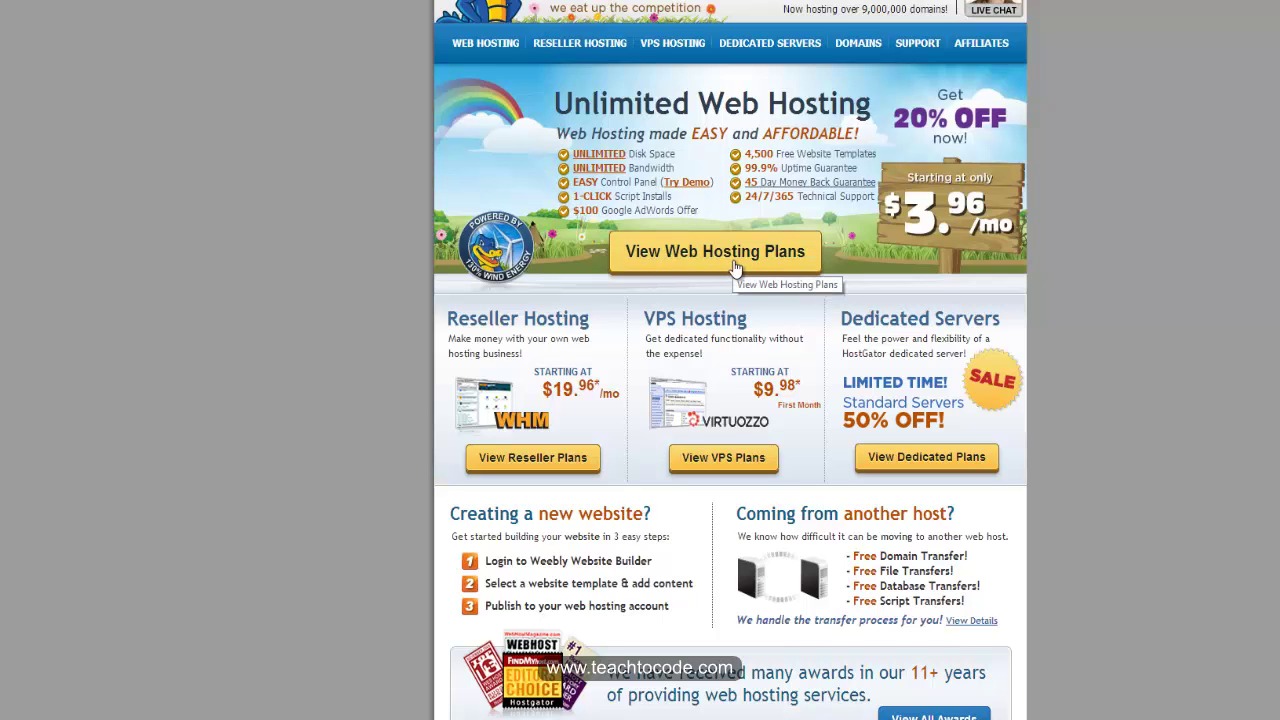
click(734, 260)
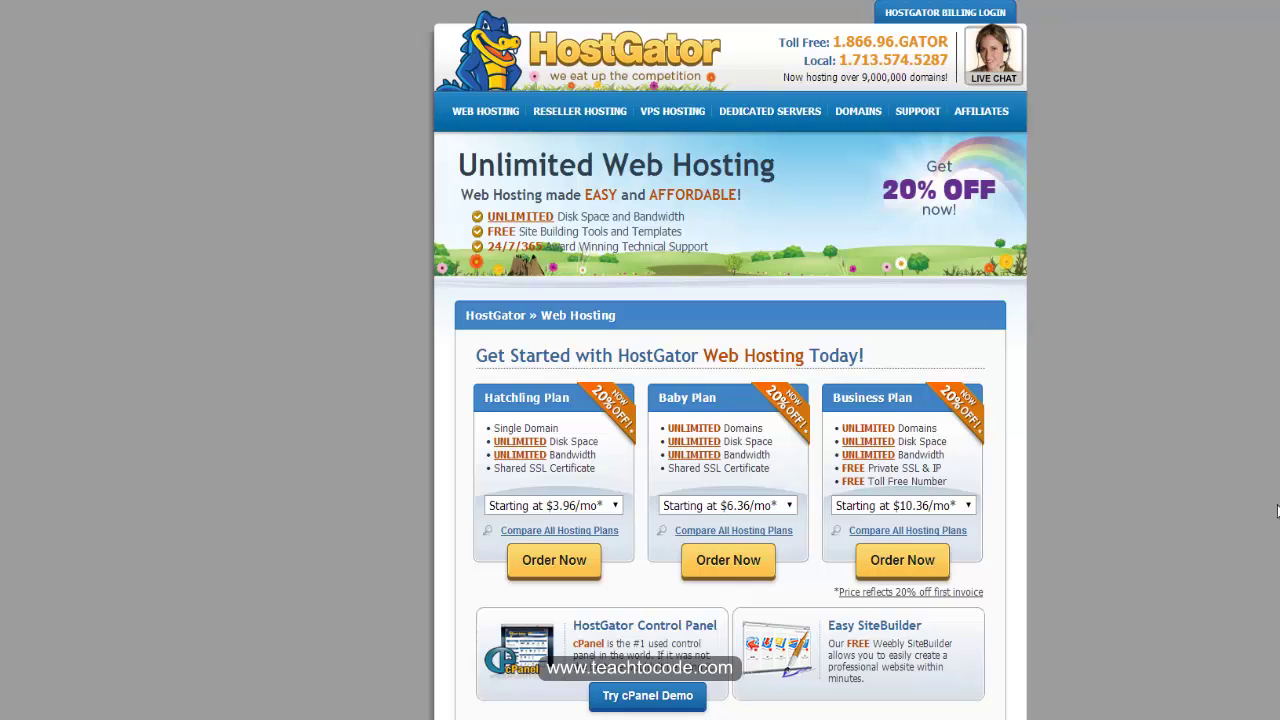
click(70, 140)
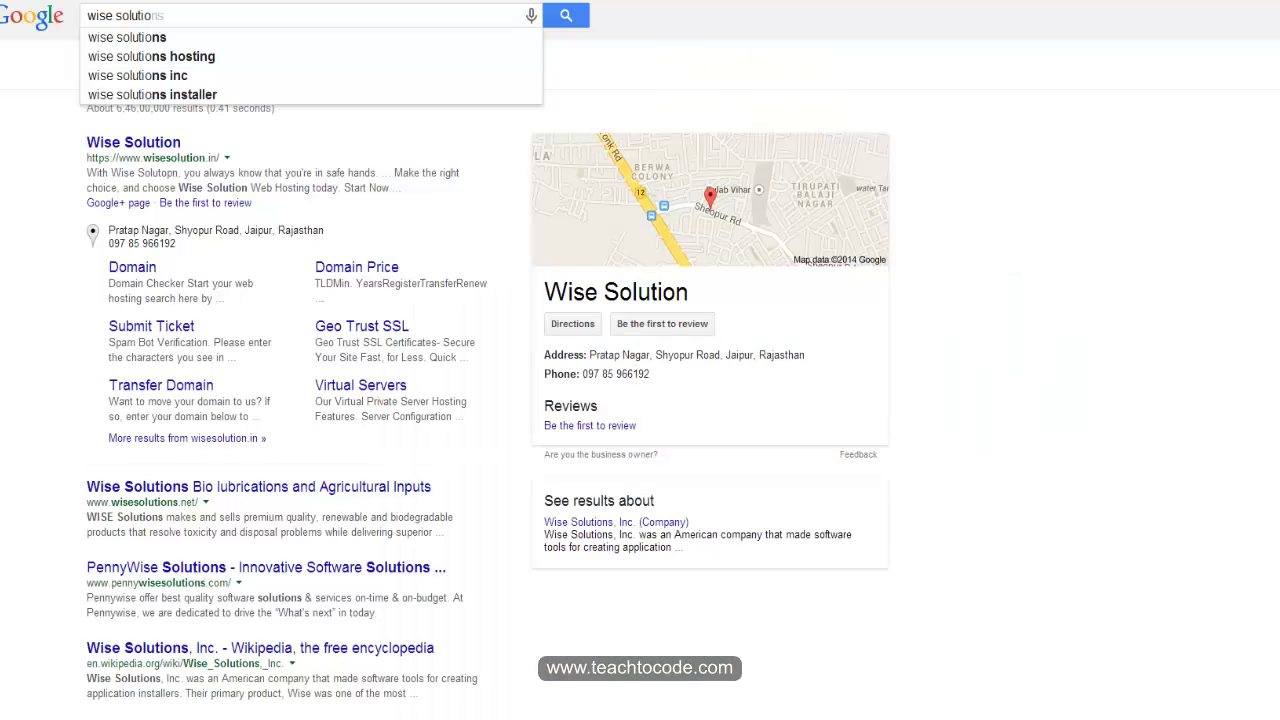
Step: Open the Wise Solution website and look over its plans, highlighting the Diamond Plan features
click(168, 145)
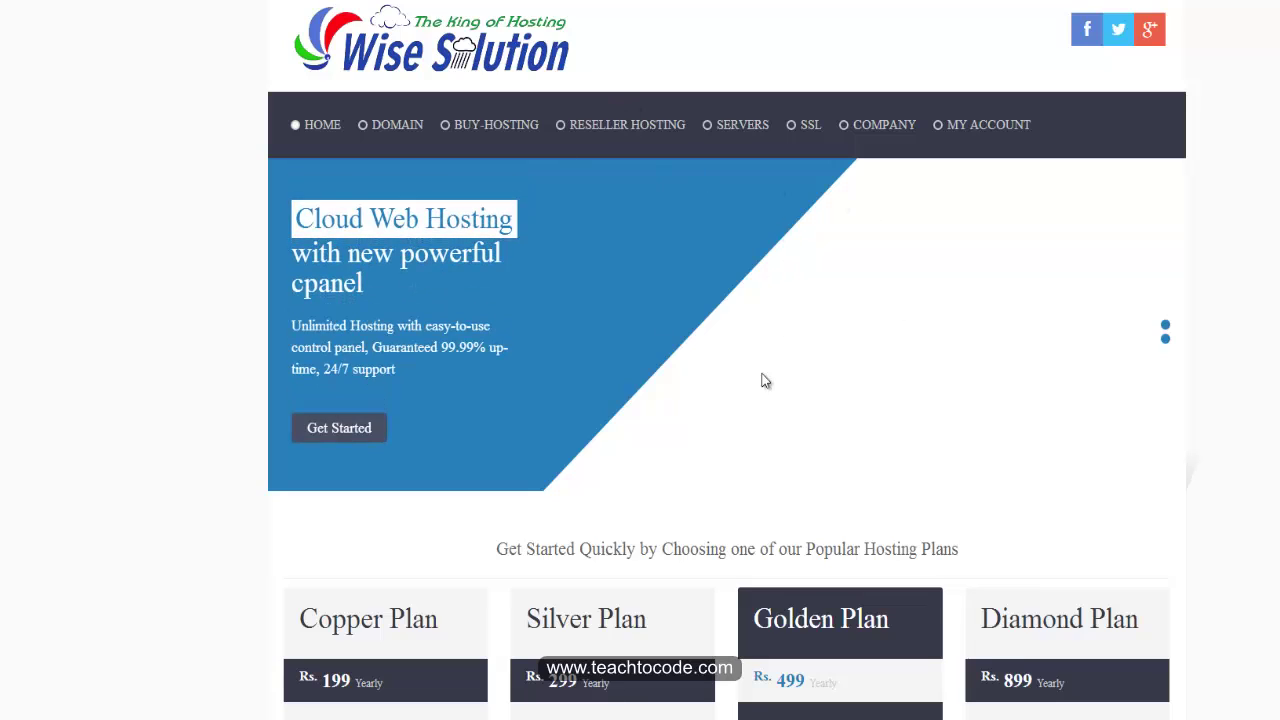
scroll(1157, 423, down, 9)
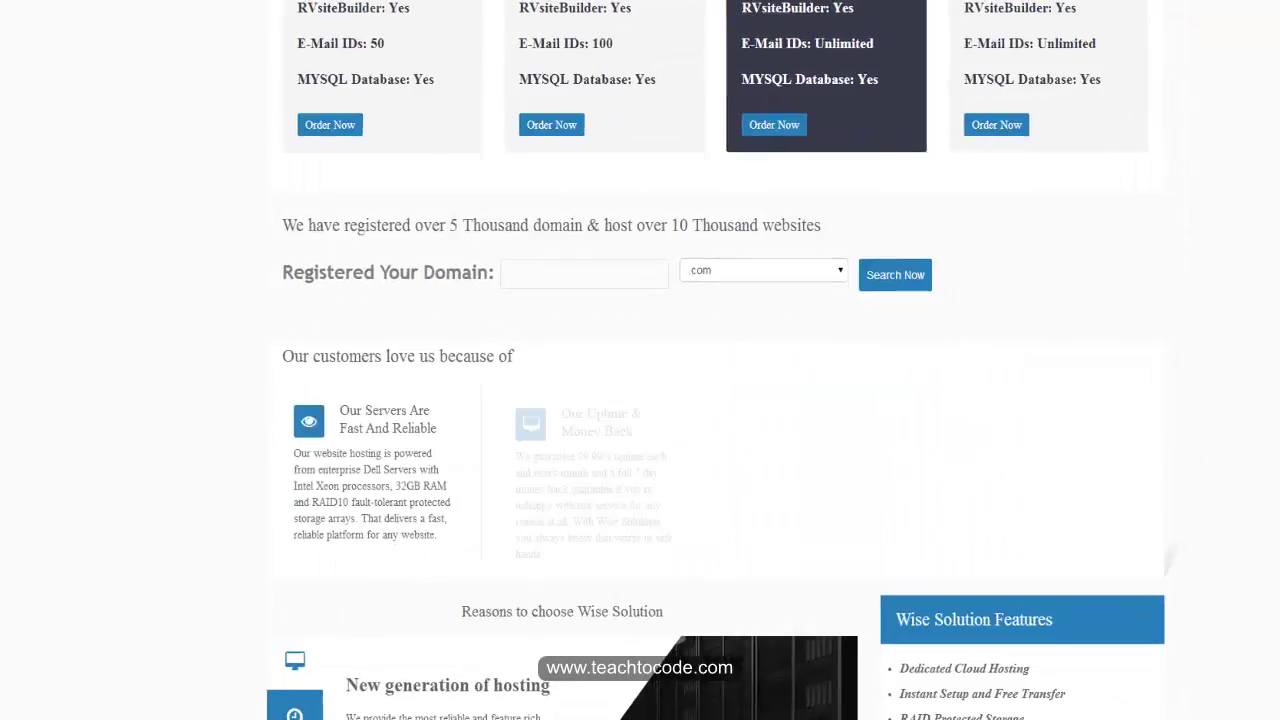
scroll(715, 360, up, 5)
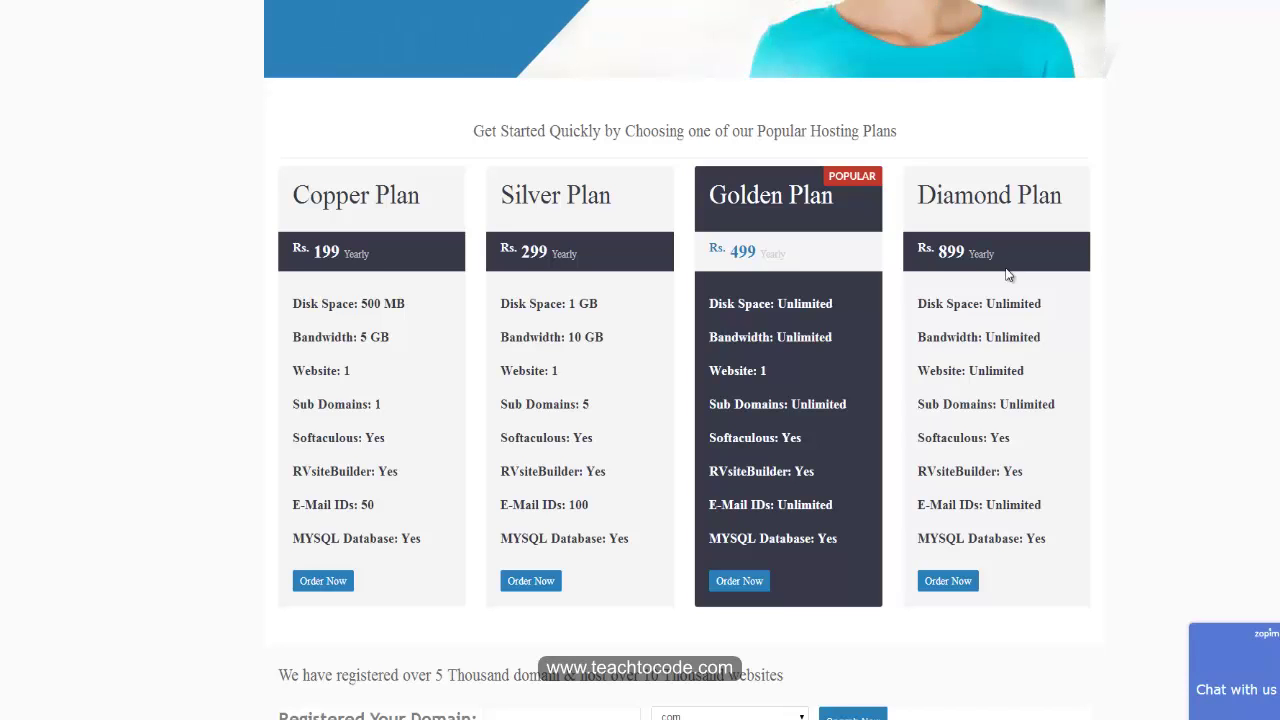
drag(995, 303, 1223, 334)
click(1220, 331)
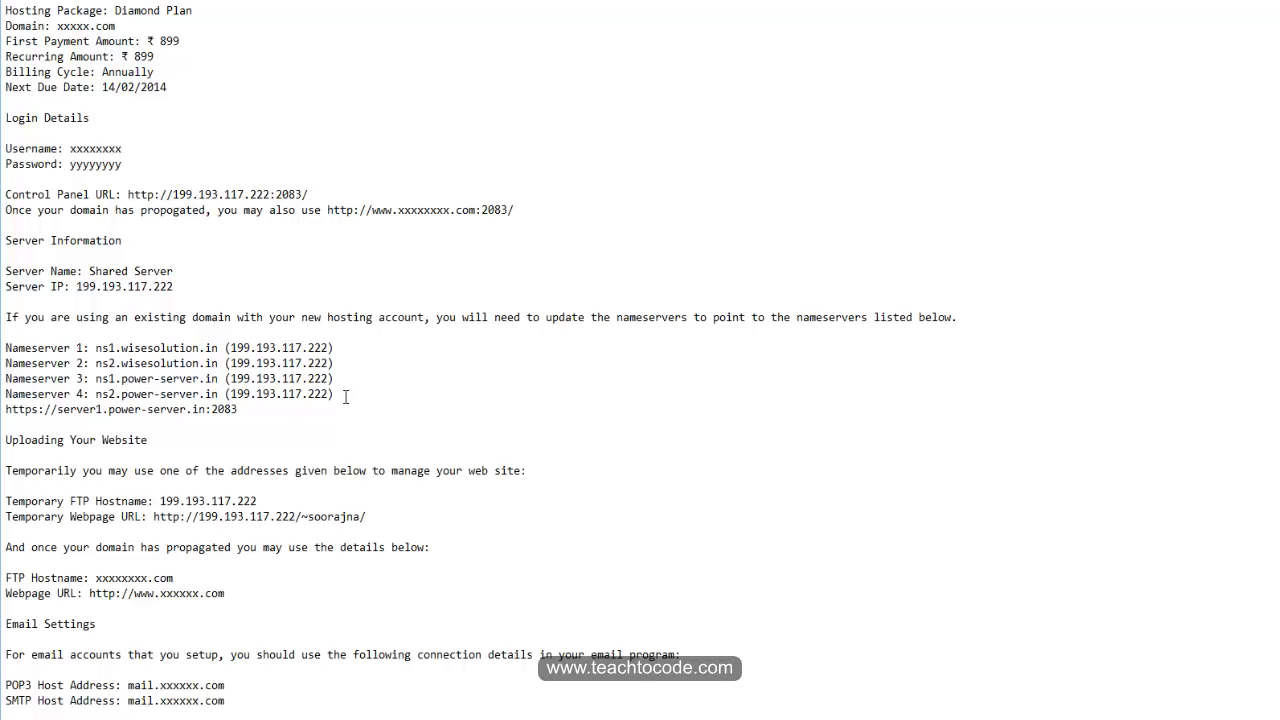
Step: Highlight the four nameserver lines and the account details in the Notepad hosting info
click(345, 397)
drag(344, 390, 174, 393)
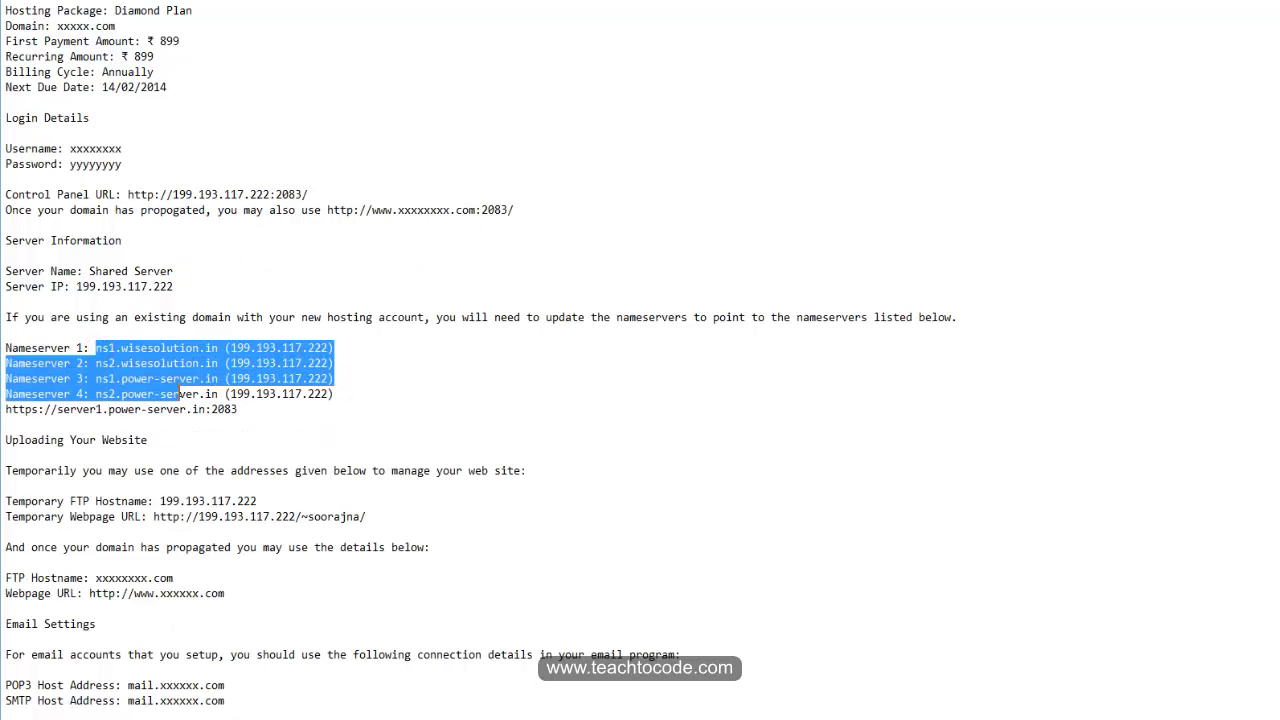
click(174, 393)
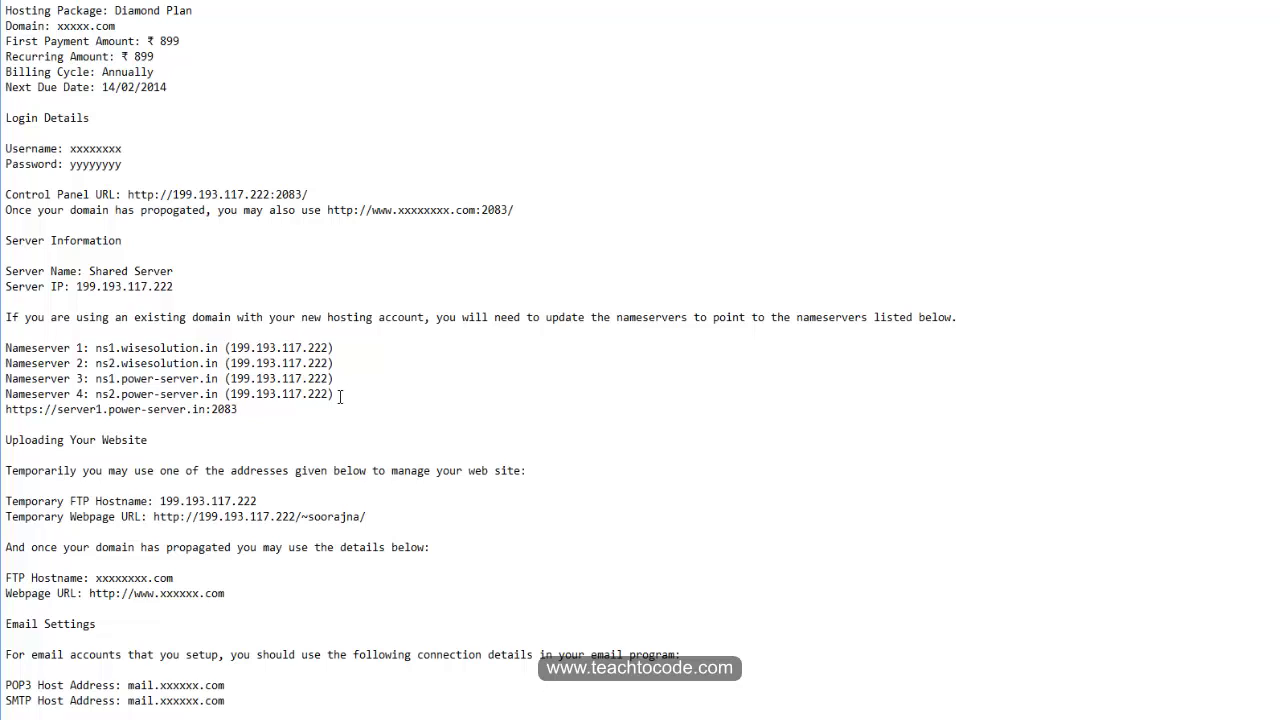
click(162, 471)
drag(280, 705, 100, 650)
click(553, 452)
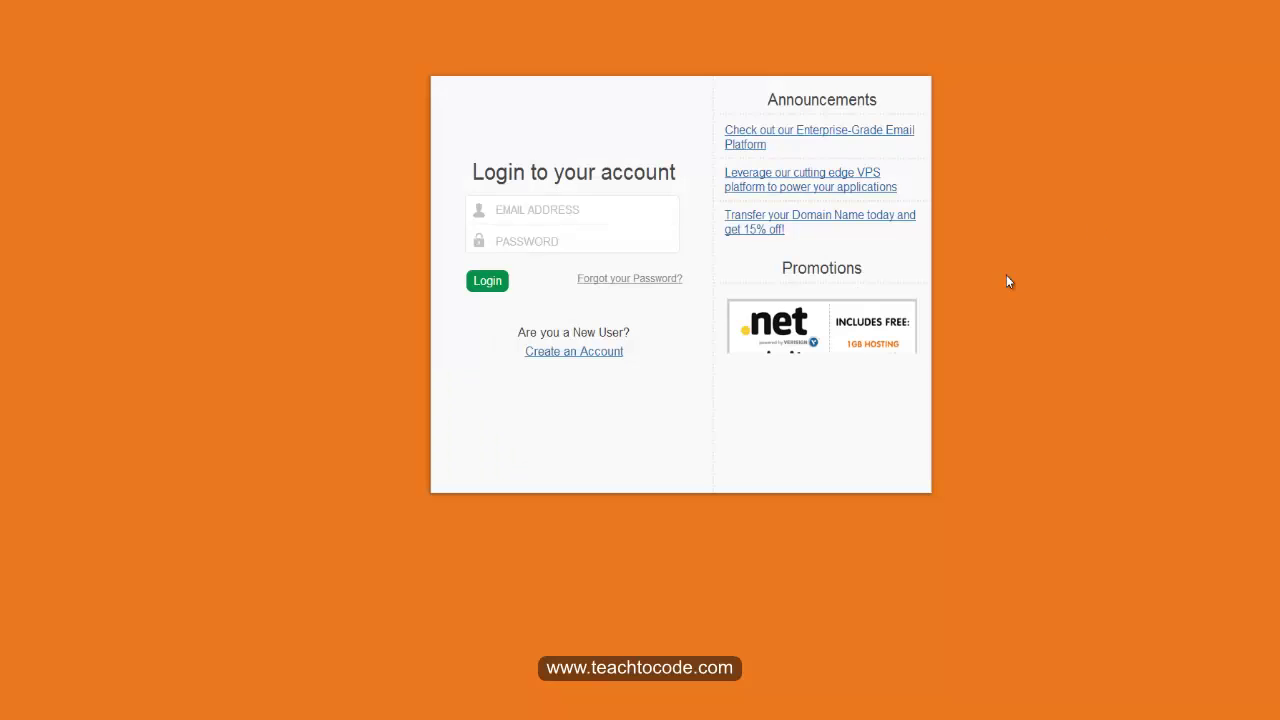
Step: Enter the account email and password on the BigRock login form and submit
click(567, 257)
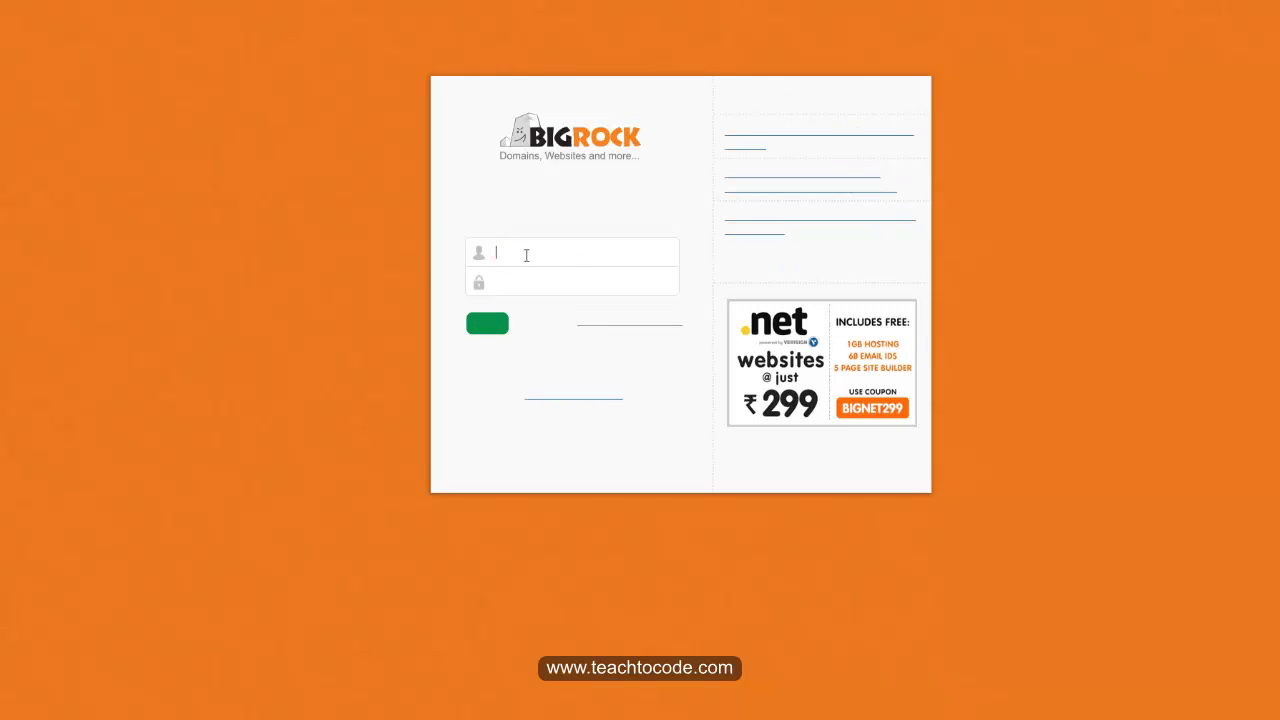
click(524, 285)
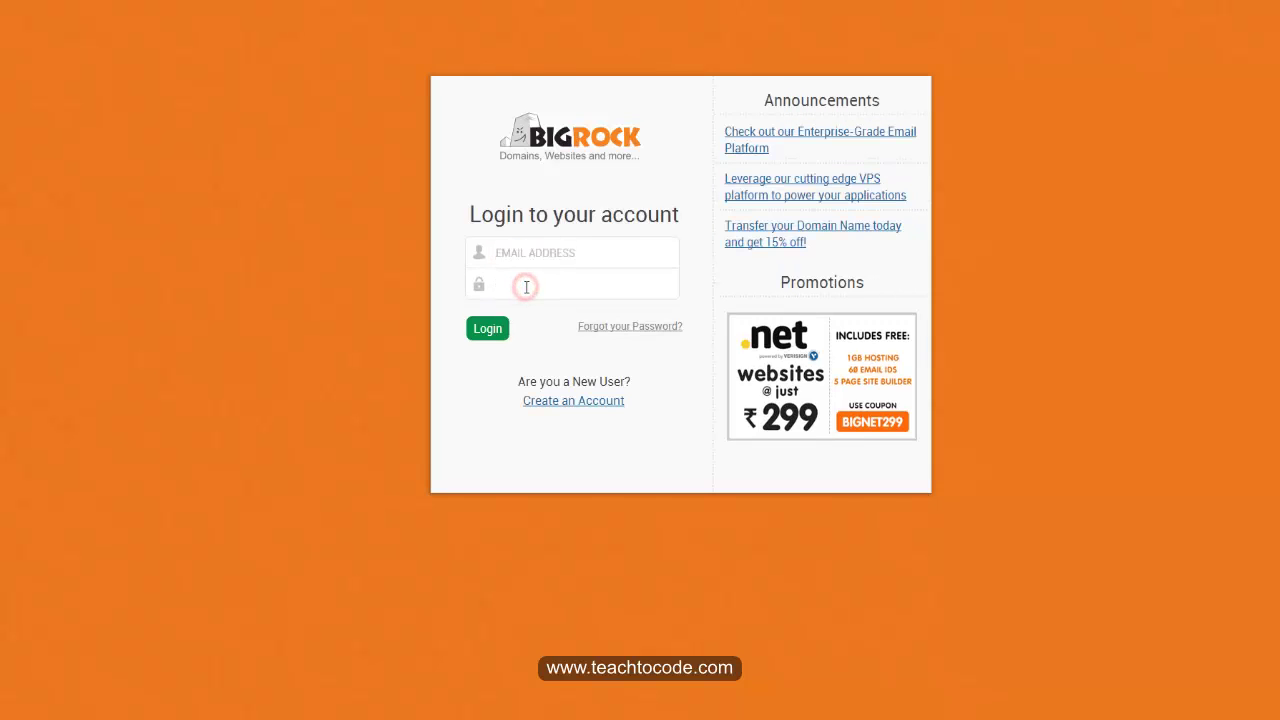
key(Return)
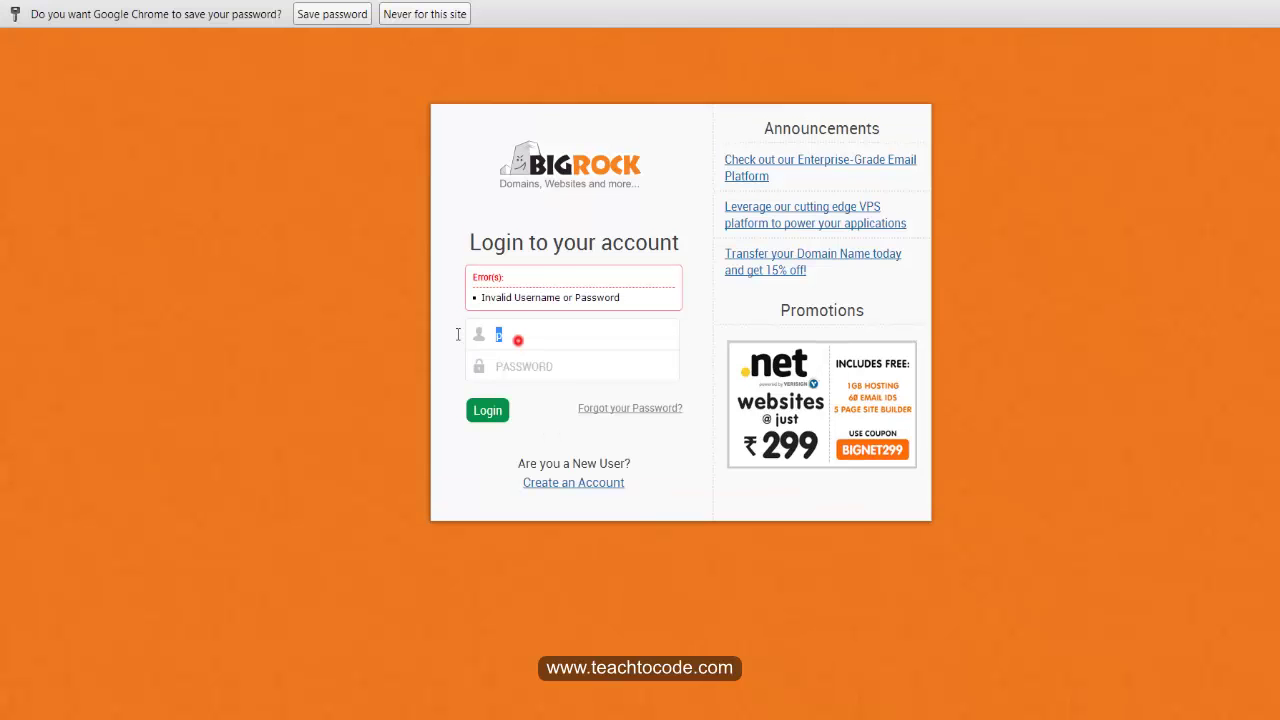
key(Tab)
text(************)
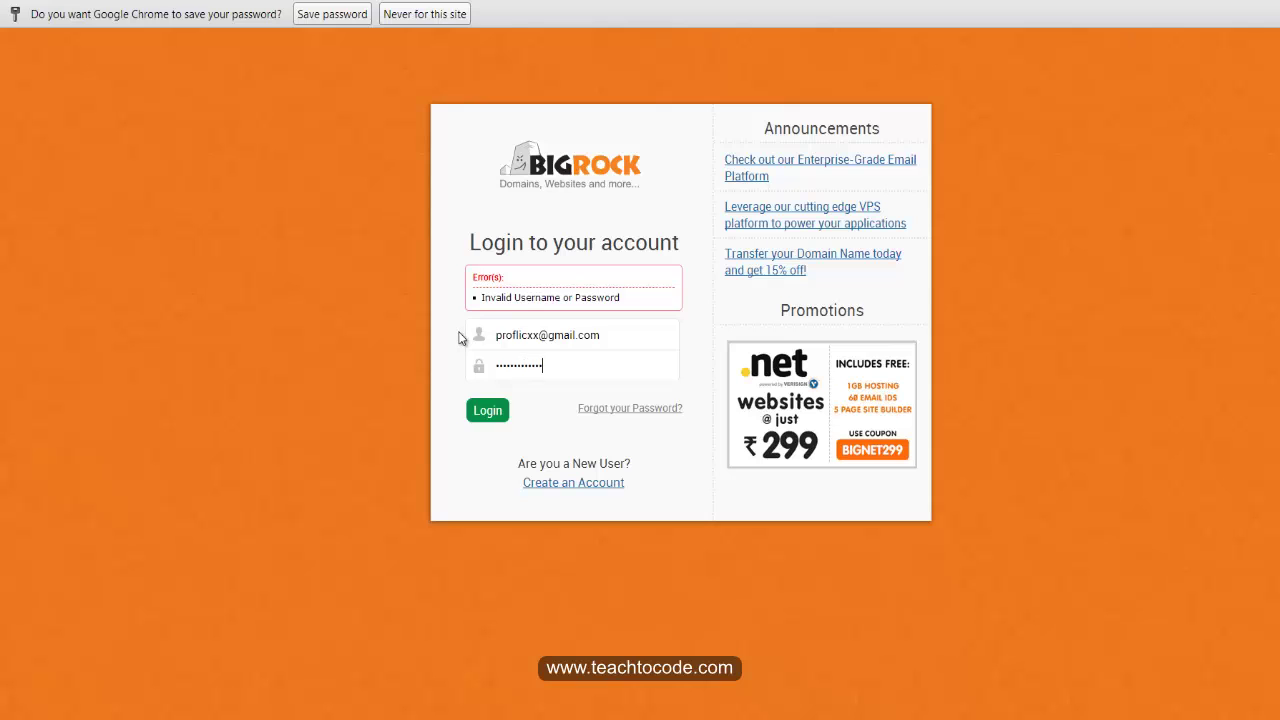
key(Return)
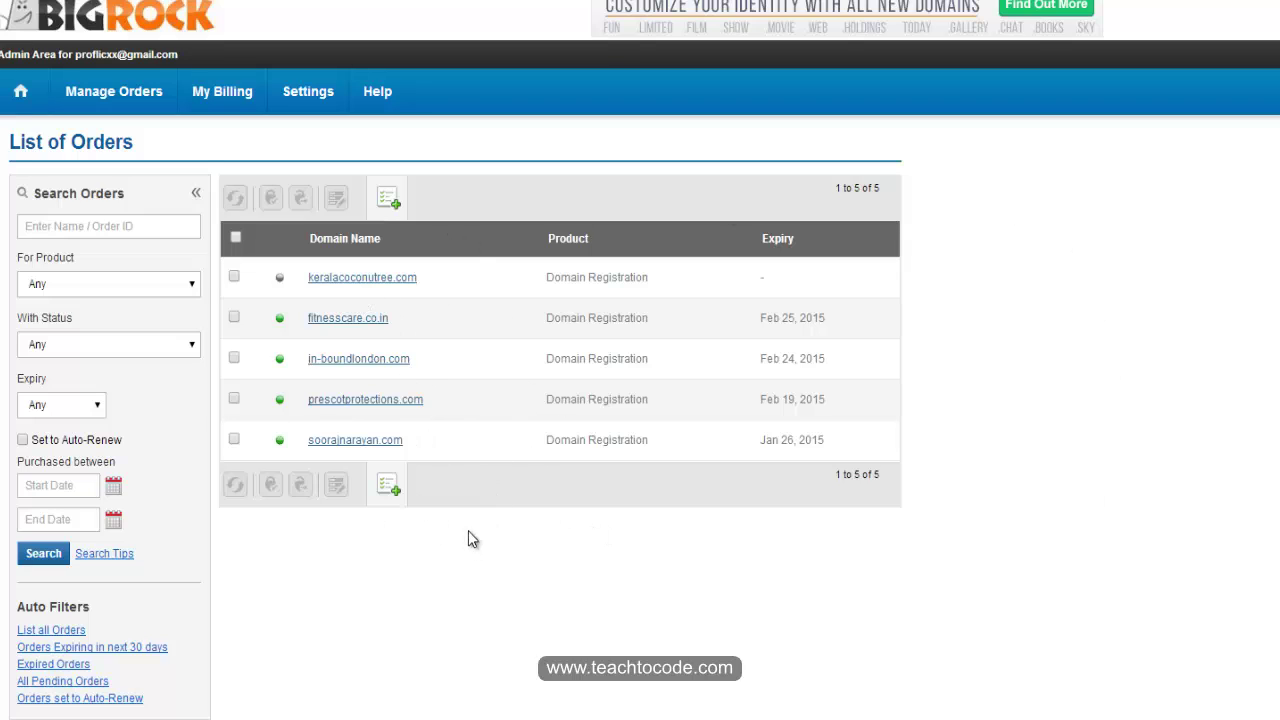
click(380, 366)
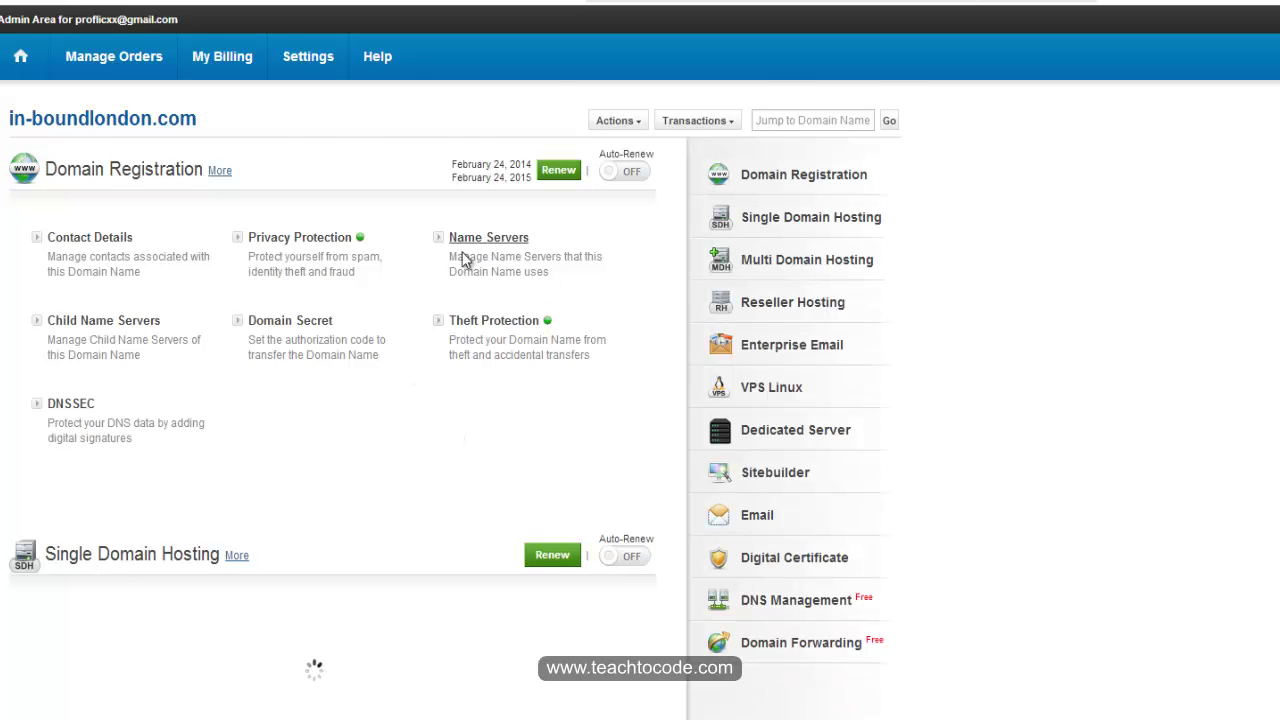
scroll(463, 260, down, 2)
click(481, 20)
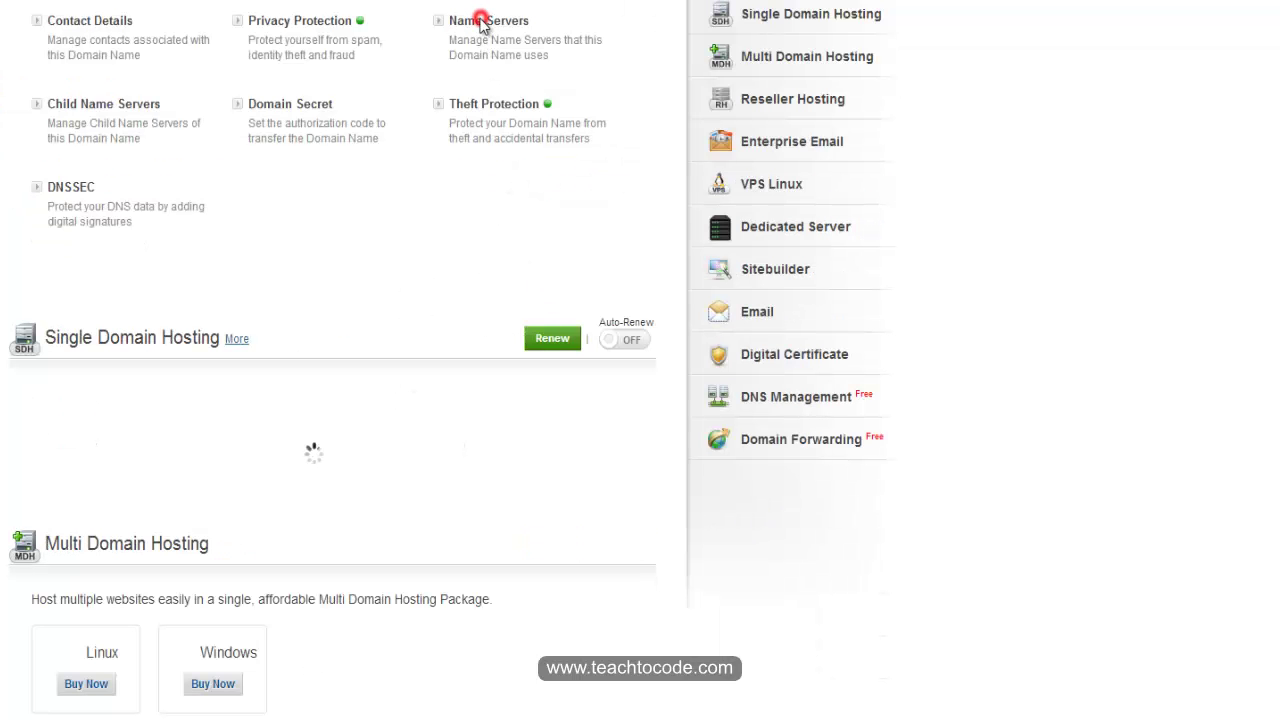
click(481, 237)
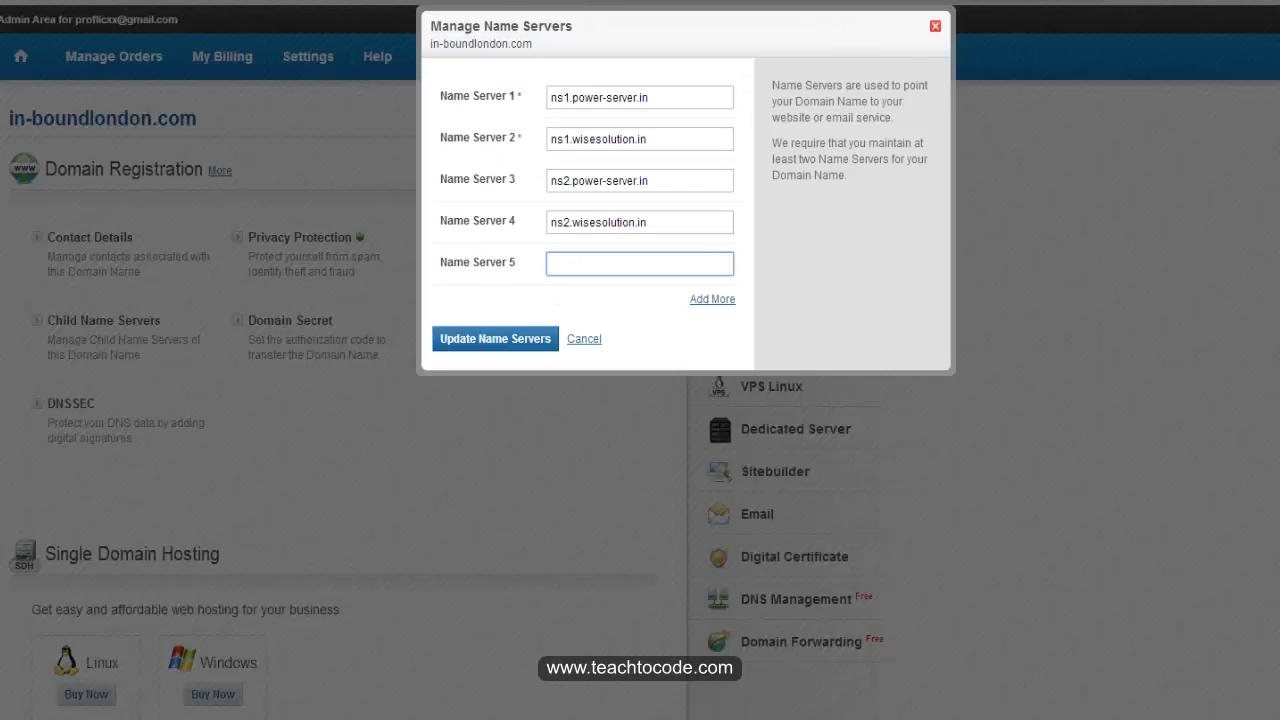
key(alt+Tab)
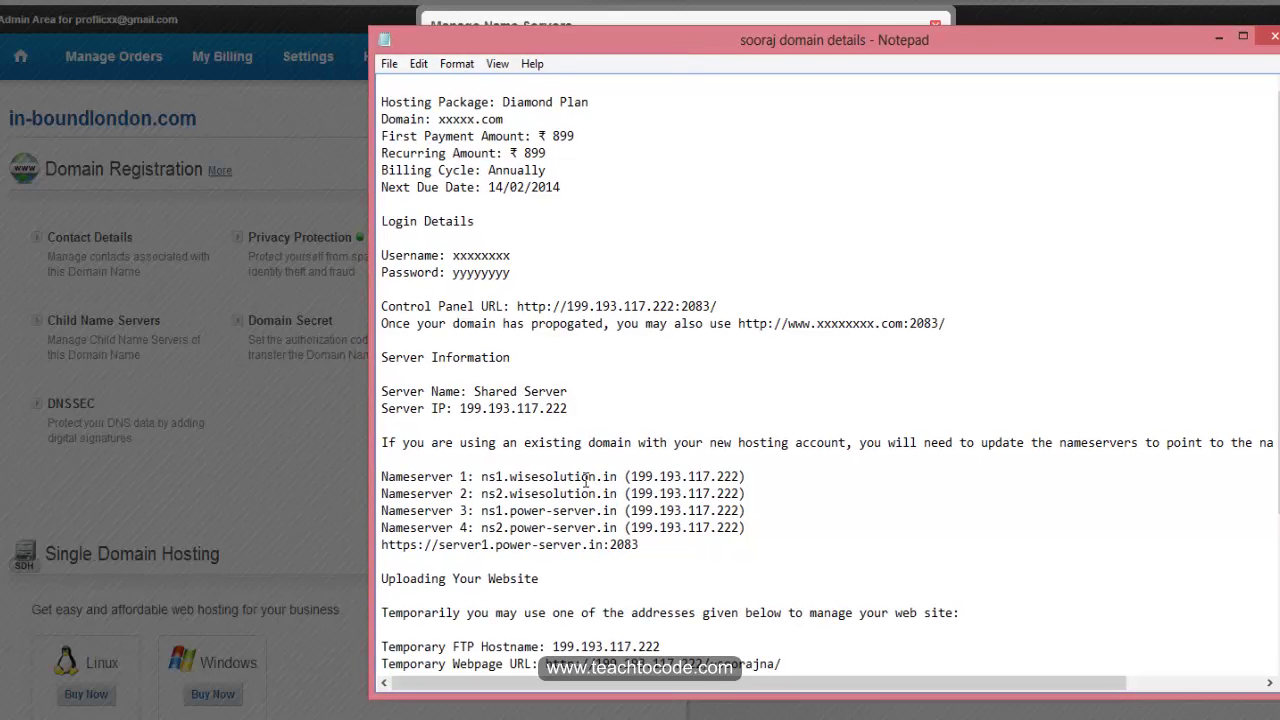
click(1219, 37)
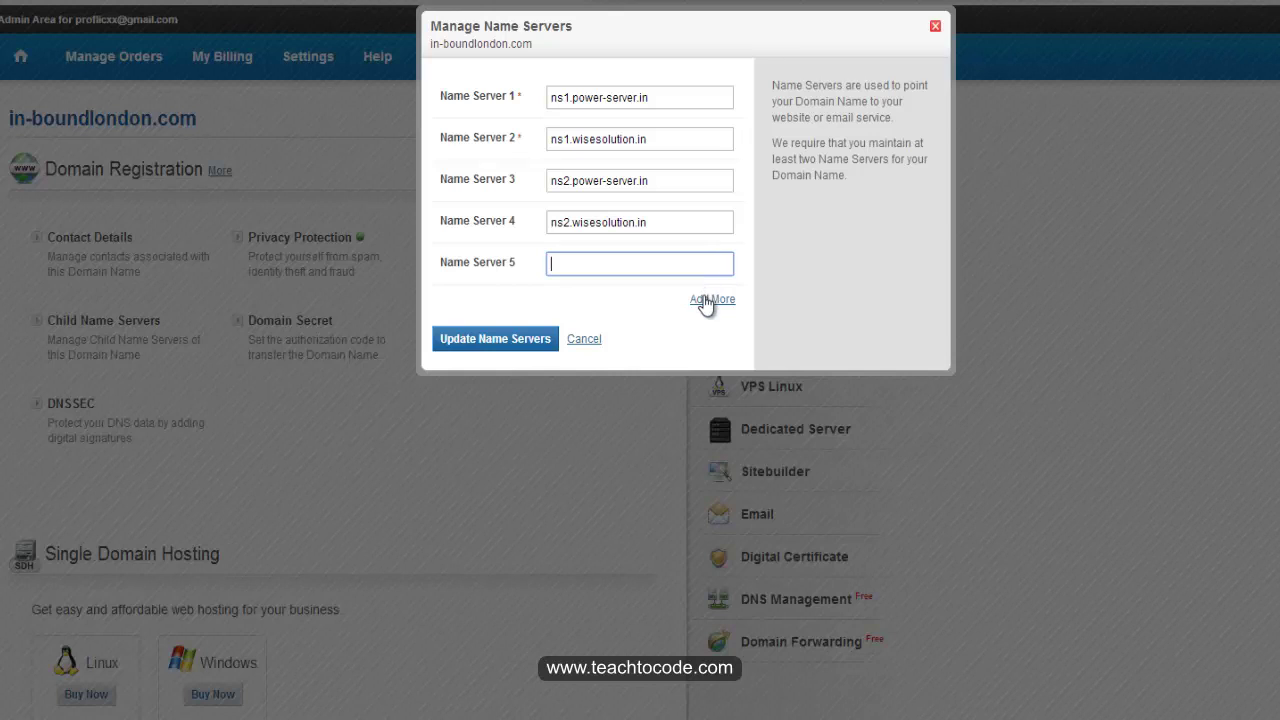
click(934, 30)
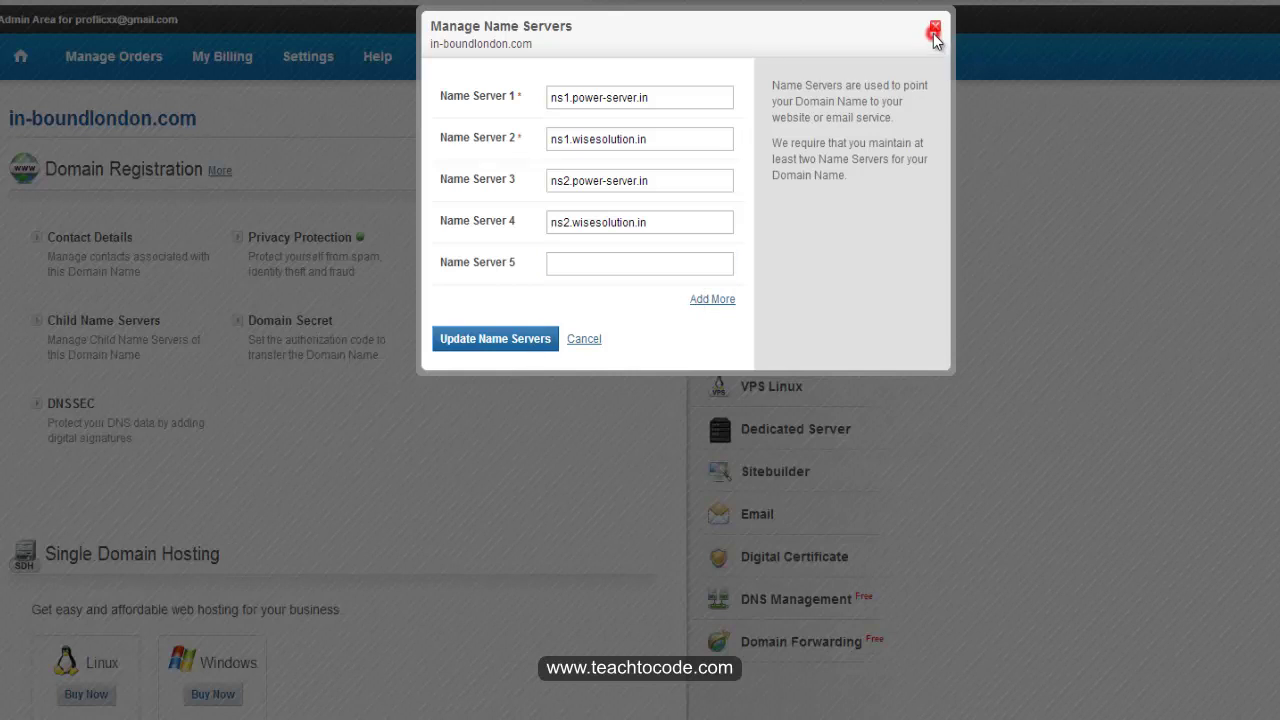
click(934, 30)
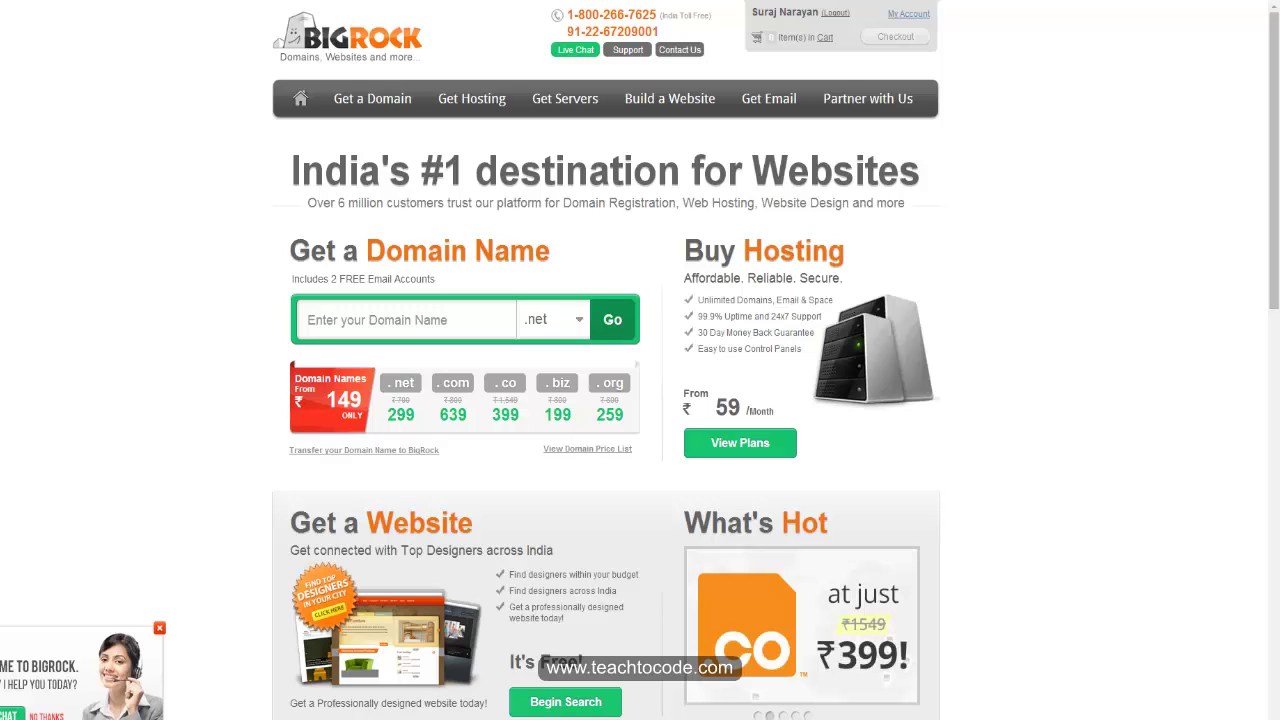
click(1121, 330)
key(ctrl+t)
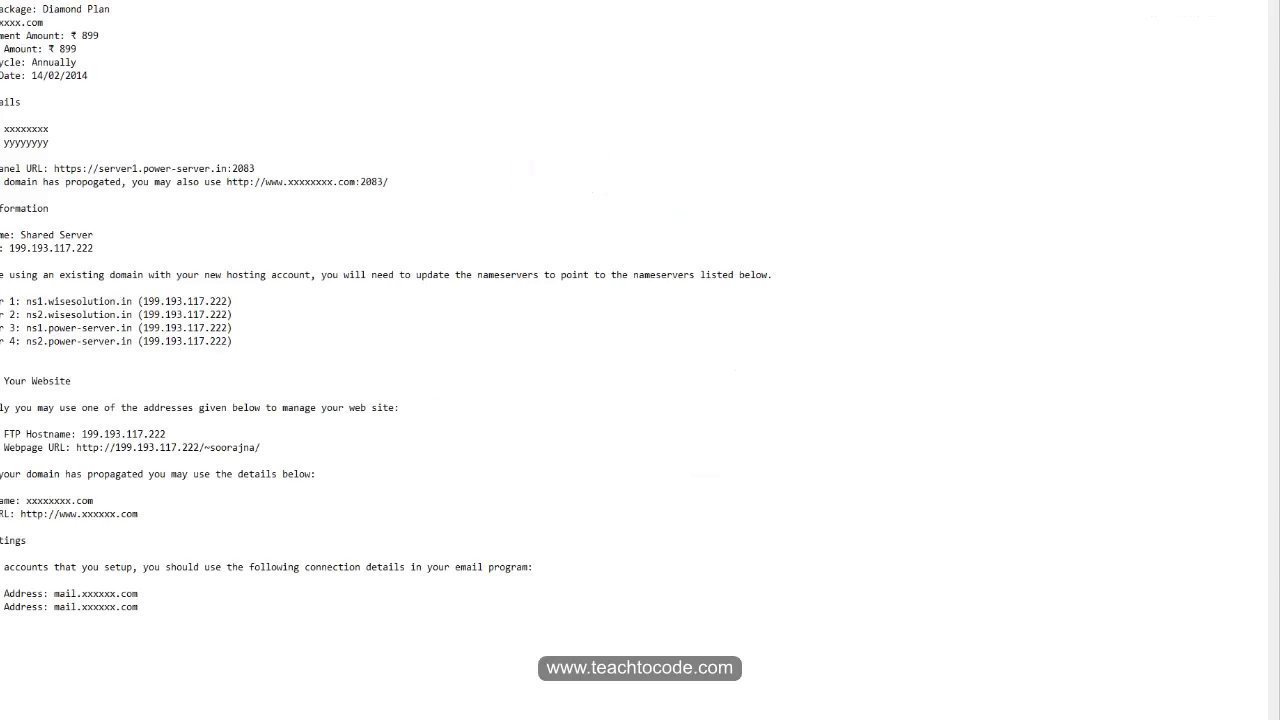
drag(306, 165, 125, 167)
right_click(146, 166)
click(171, 208)
key(alt+Tab)
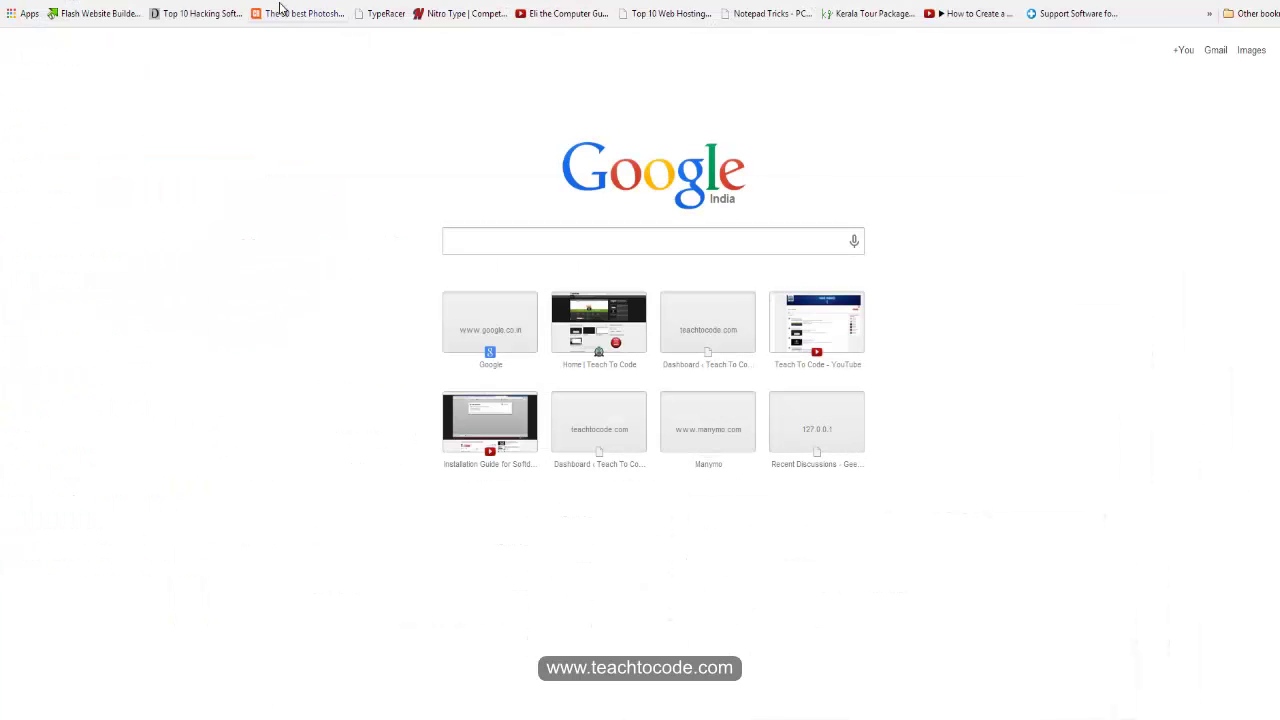
key(ctrl+v)
key(Return)
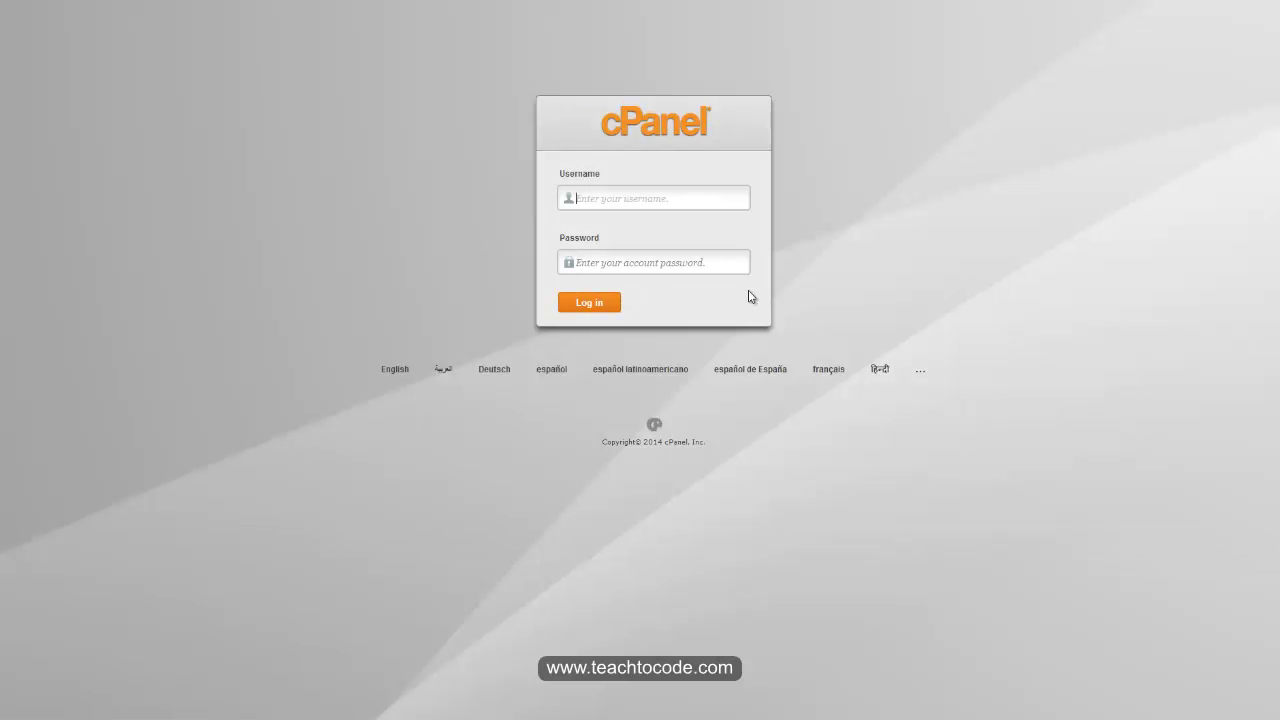
click(620, 197)
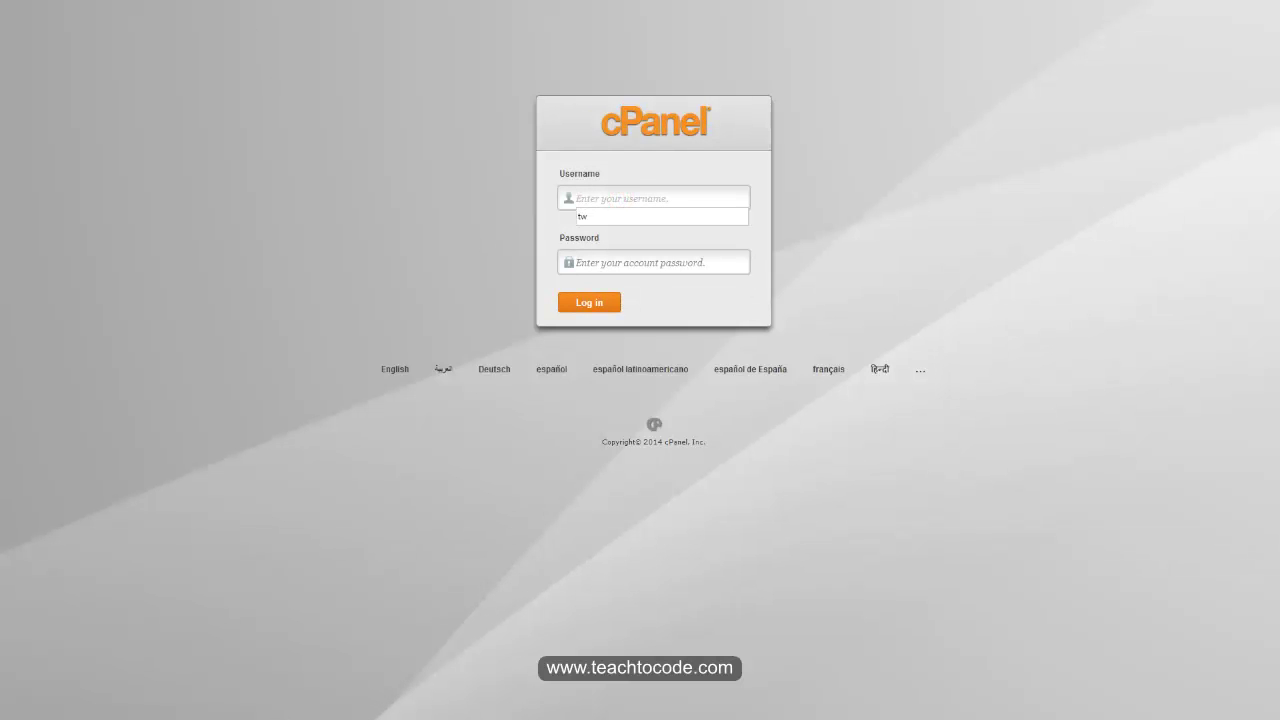
key(Escape)
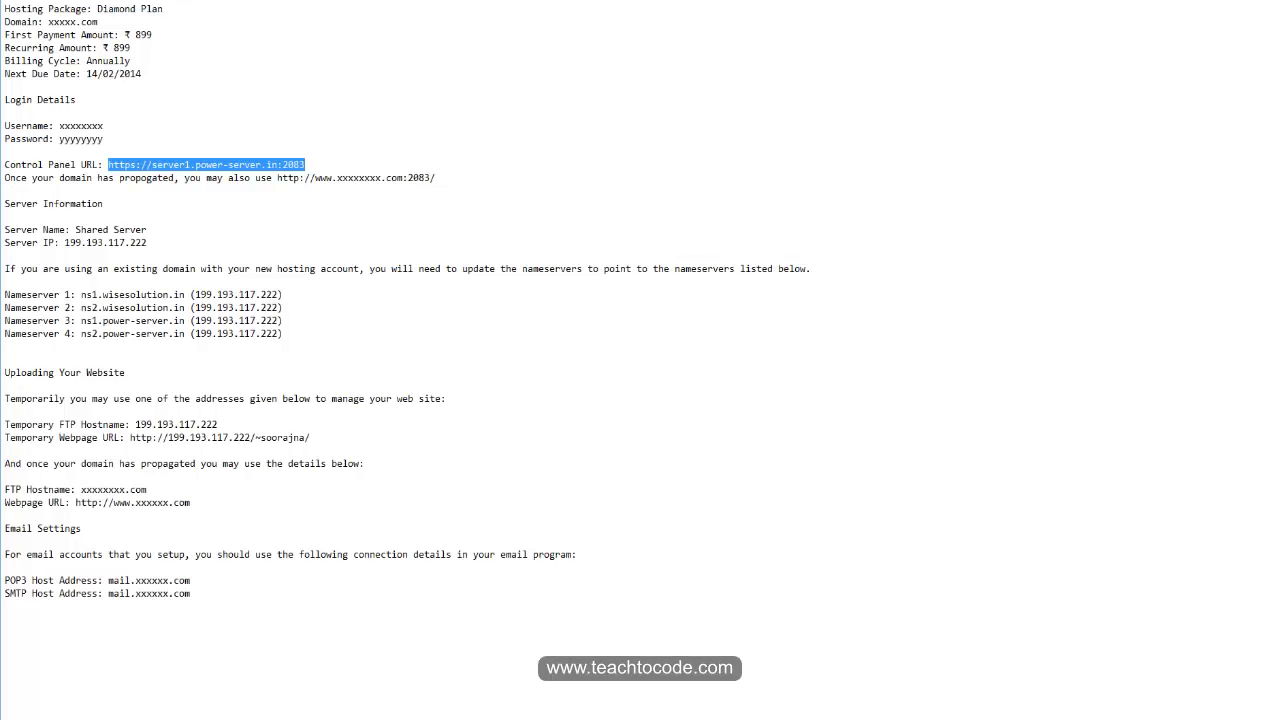
Step: Decline the getting-started help offer and scroll through the cPanel dashboard's tool sections
click(100, 62)
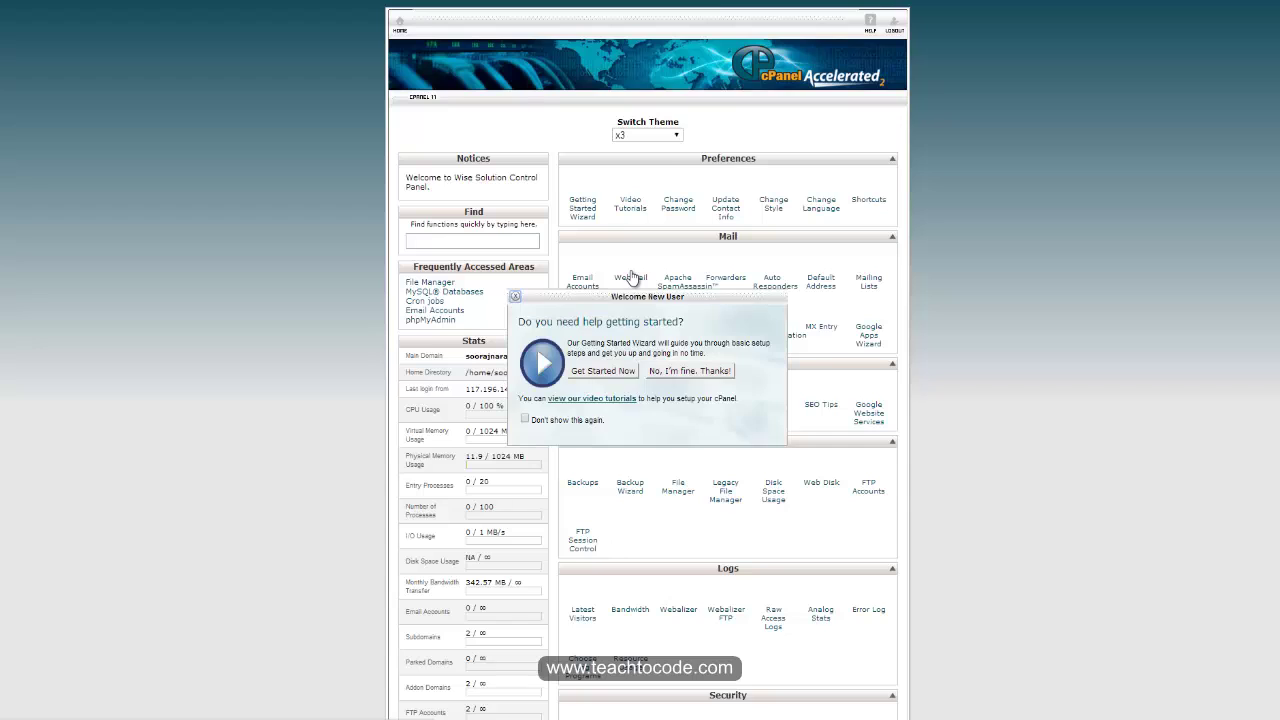
click(672, 372)
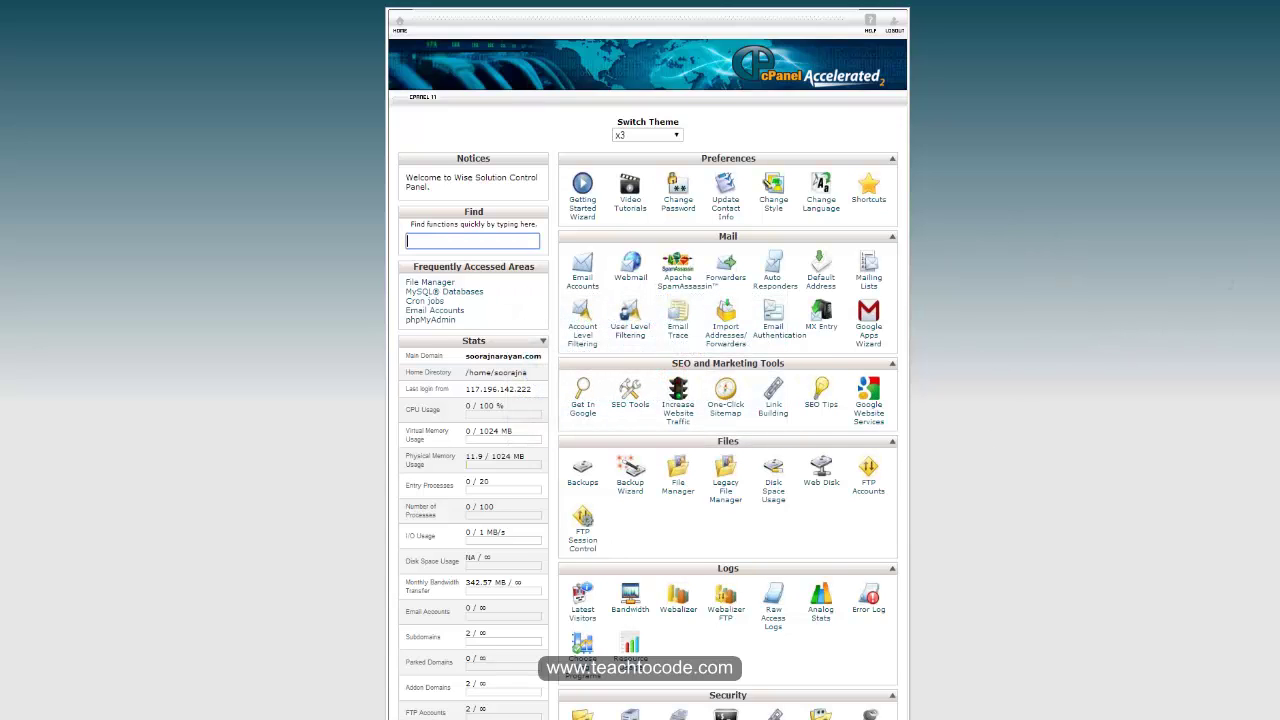
scroll(527, 205, down, 6)
scroll(527, 205, up, 3)
scroll(527, 205, down, 1)
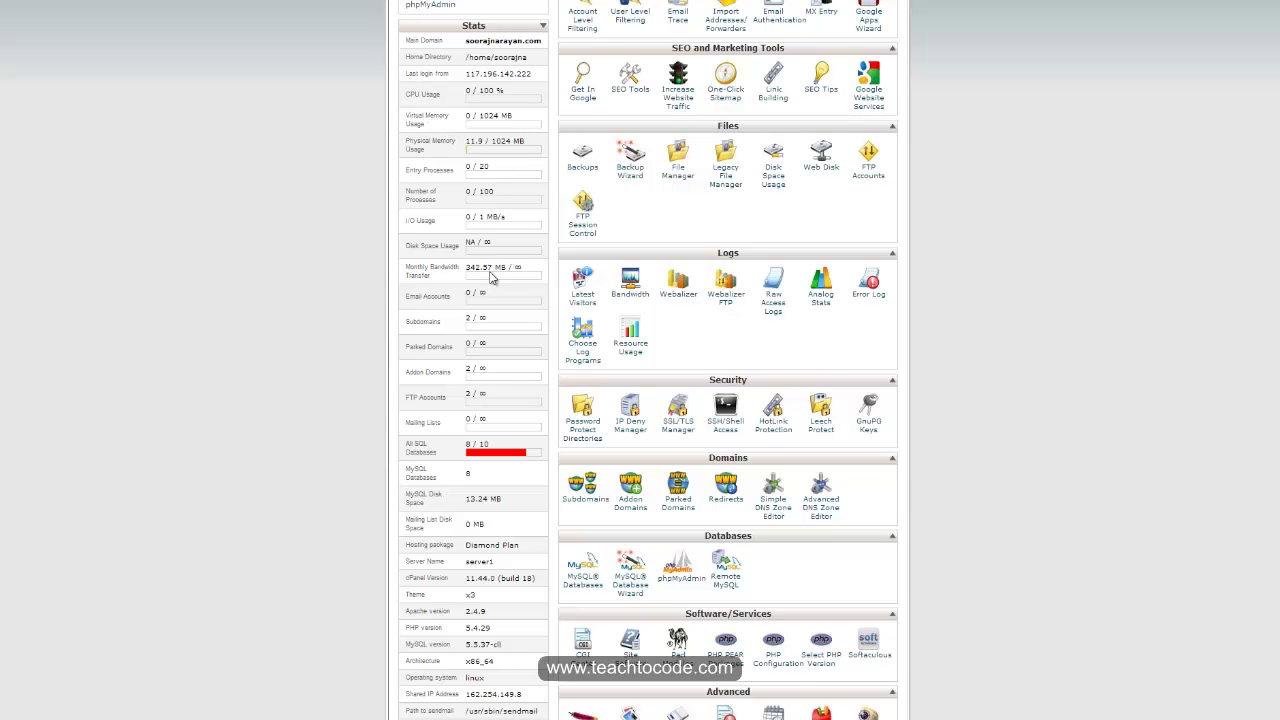
scroll(490, 278, down, 3)
scroll(1091, 329, up, 4)
scroll(1023, 357, down, 4)
scroll(1095, 315, up, 2)
scroll(1095, 315, up, 2)
scroll(1095, 315, down, 3)
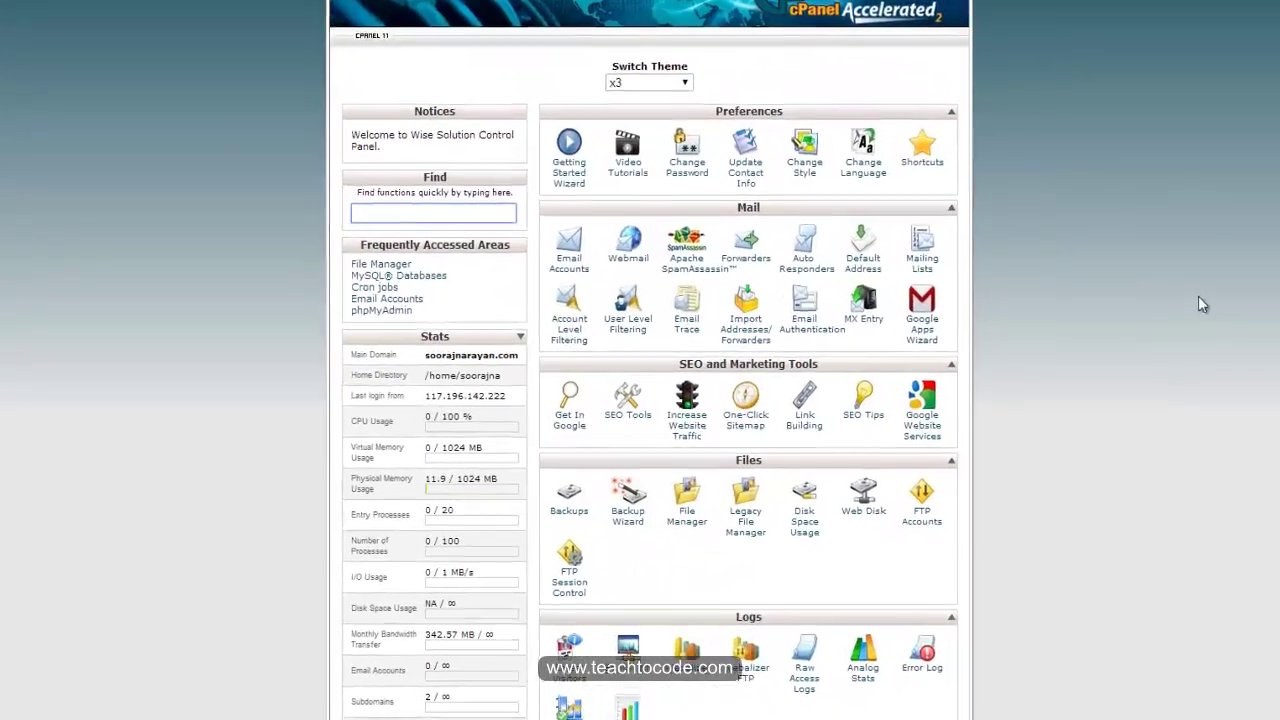
scroll(1251, 300, up, 3)
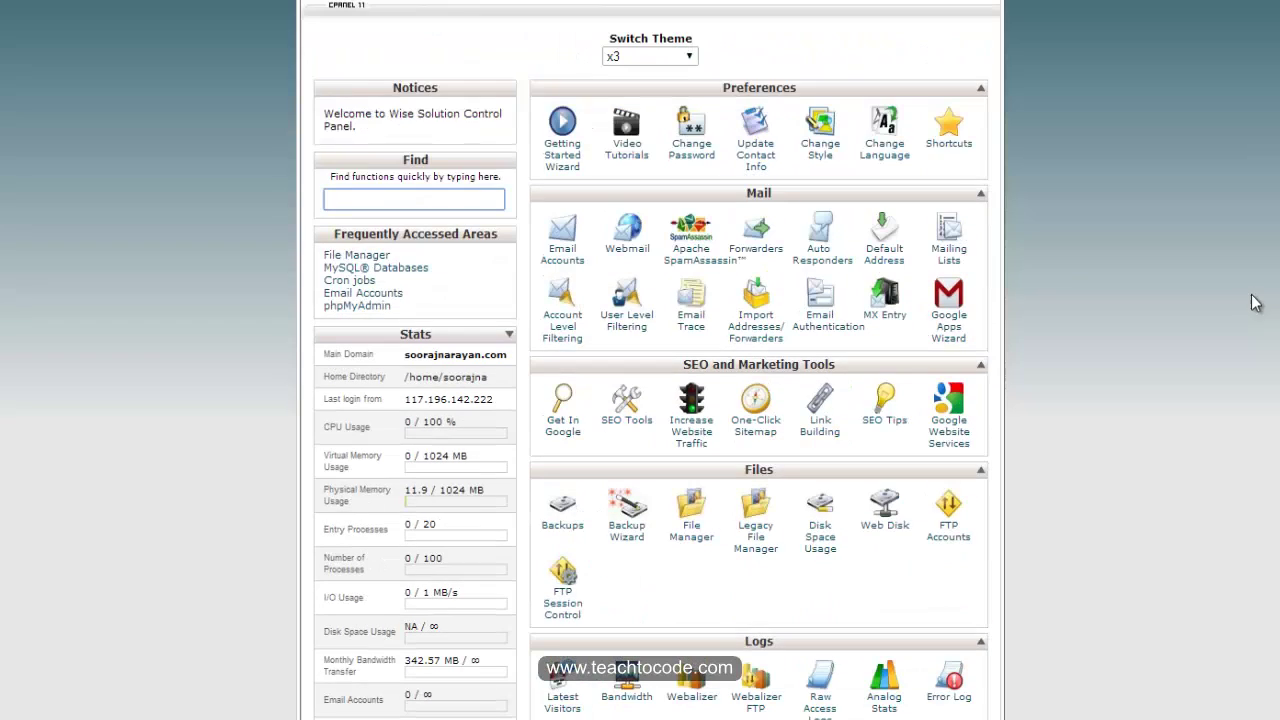
scroll(1238, 458, down, 1)
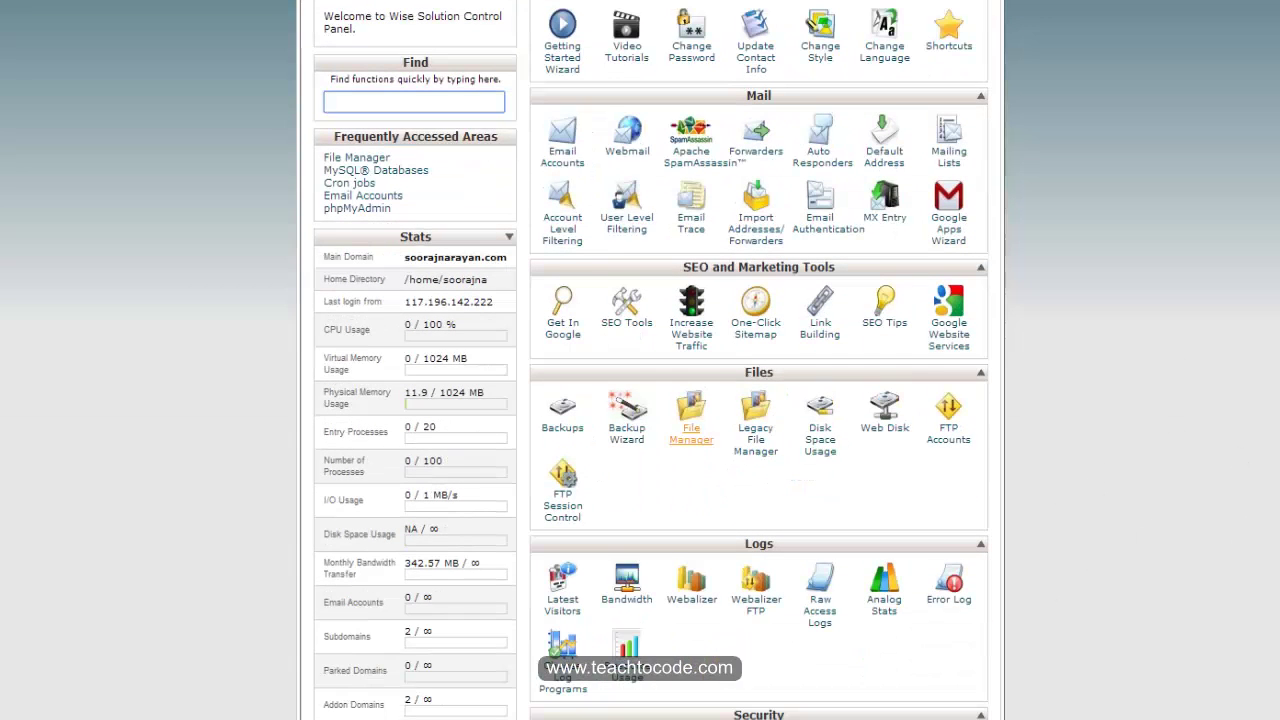
Step: Open File Manager at the public_html web root and select index.html
click(691, 433)
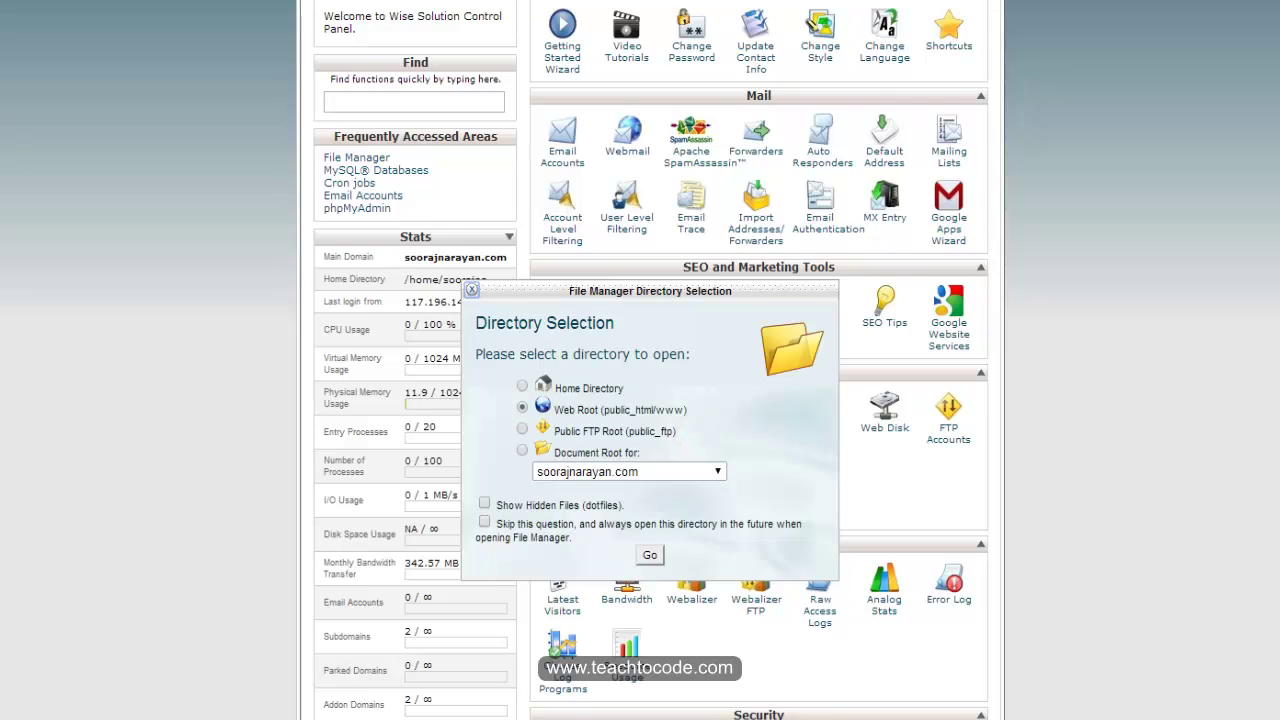
click(650, 555)
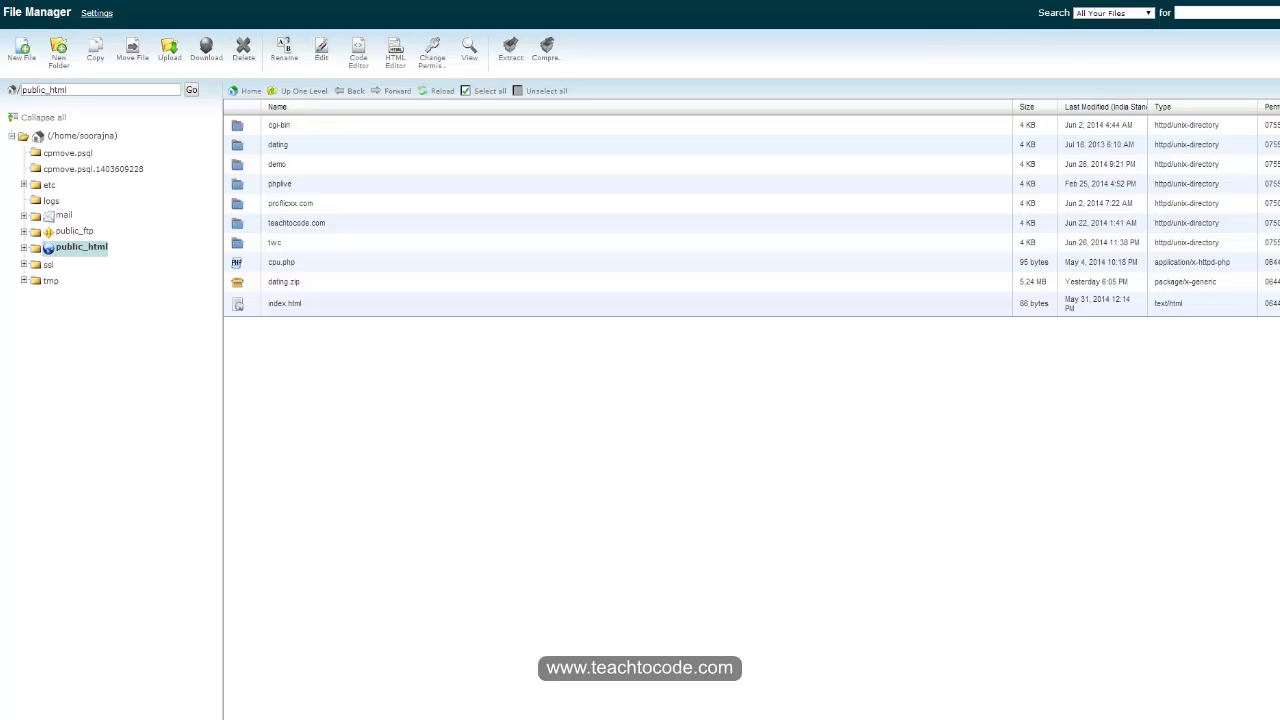
click(400, 377)
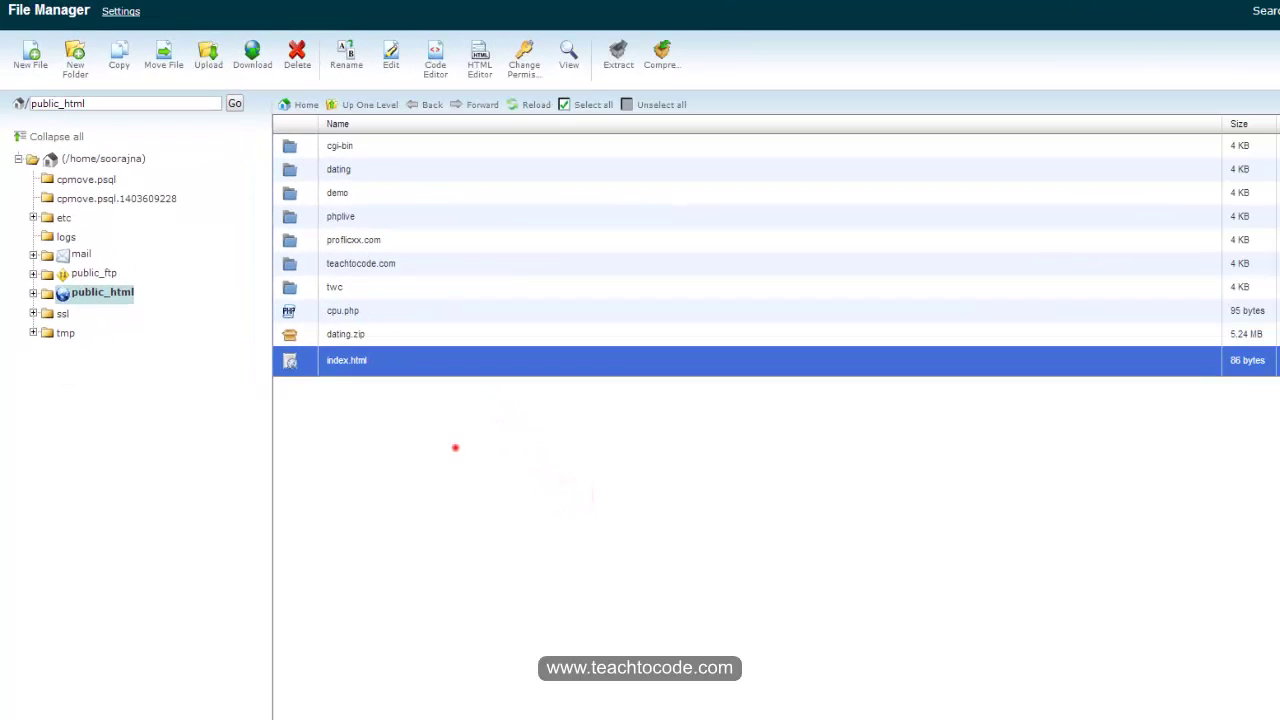
click(461, 457)
Step: Open index.html in the editor and select its text
click(391, 52)
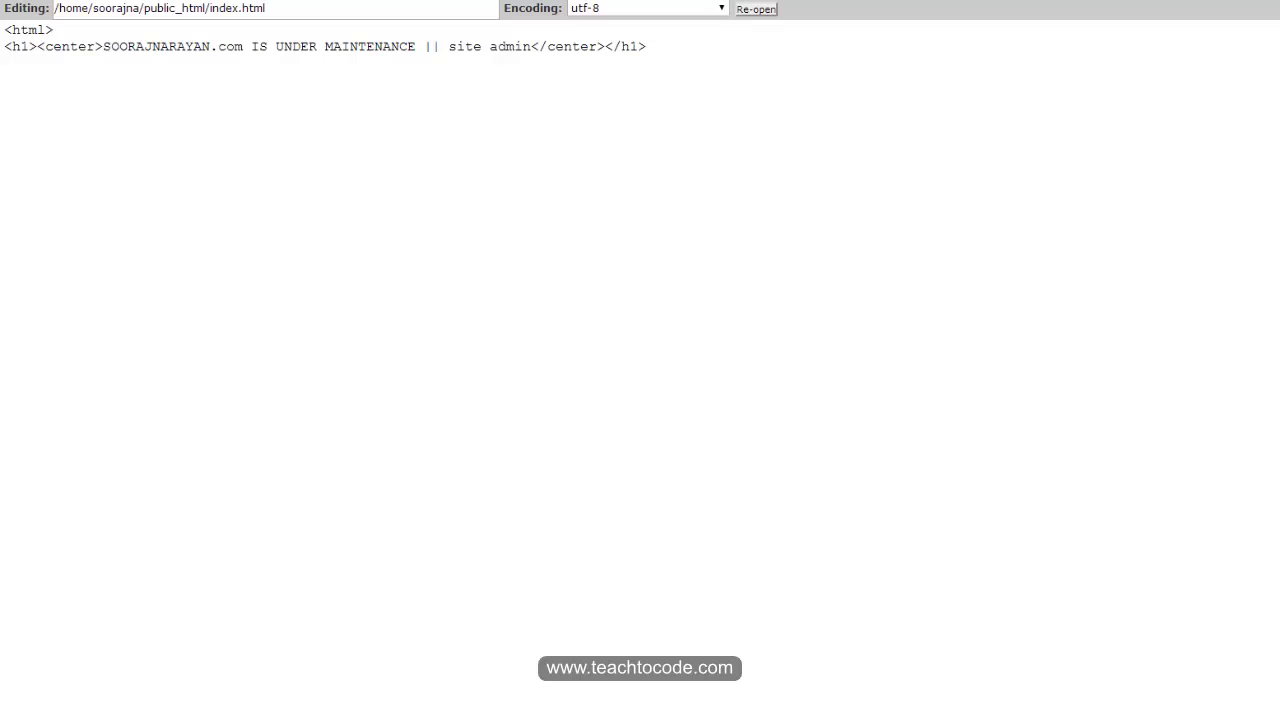
drag(655, 46, 4, 28)
click(197, 183)
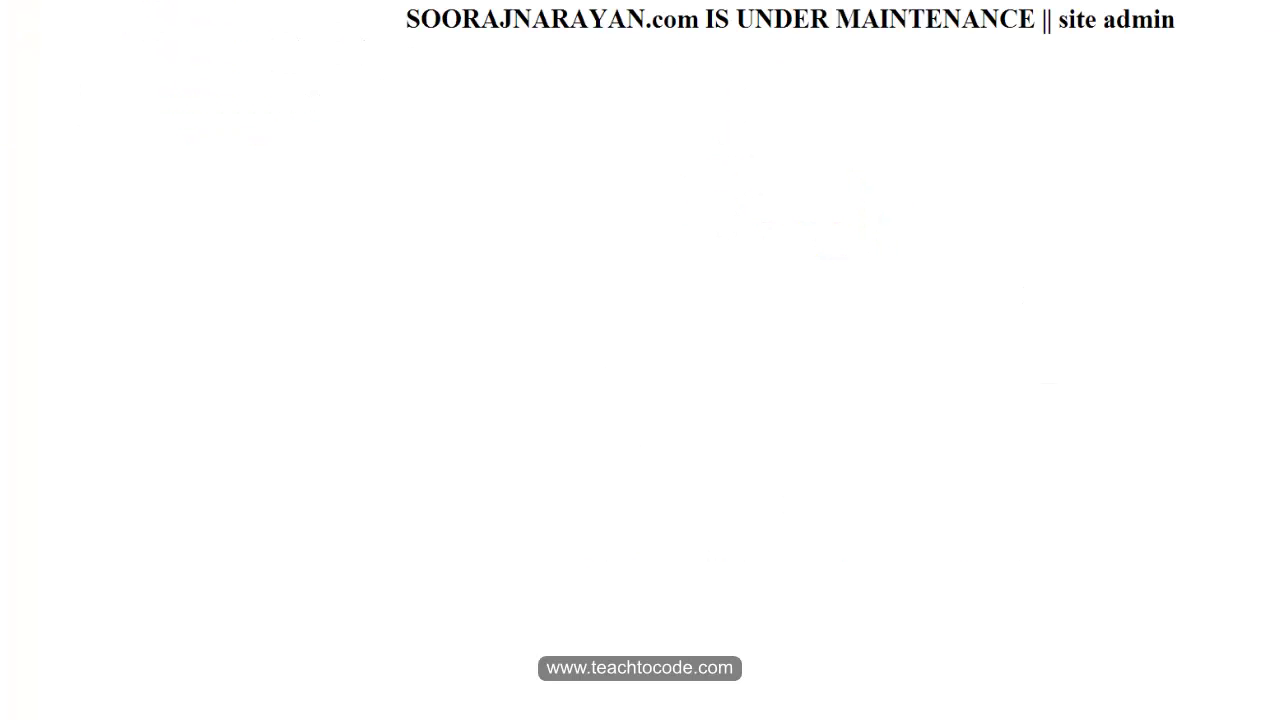
Step: Return to File Manager and open the Upload page for public_html
click(846, 155)
click(973, 80)
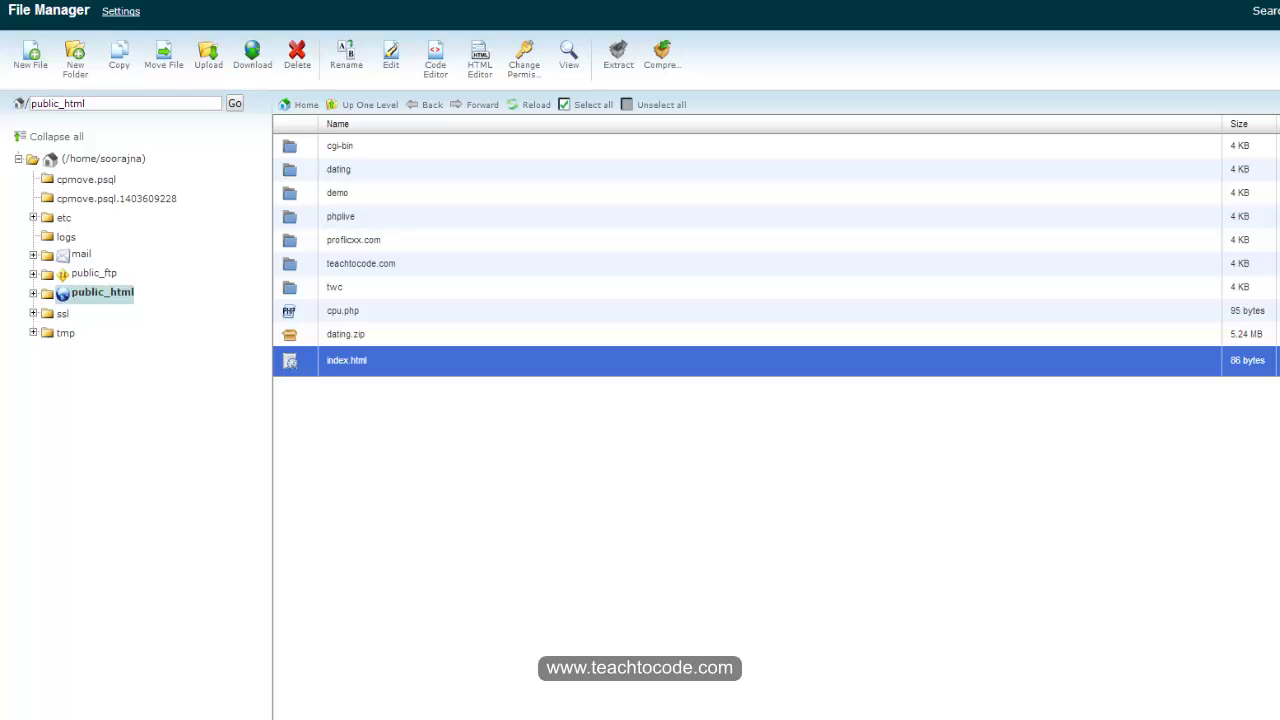
click(627, 465)
click(209, 55)
Step: Open the public_html upload page, then go back to the public_html file listing
click(208, 60)
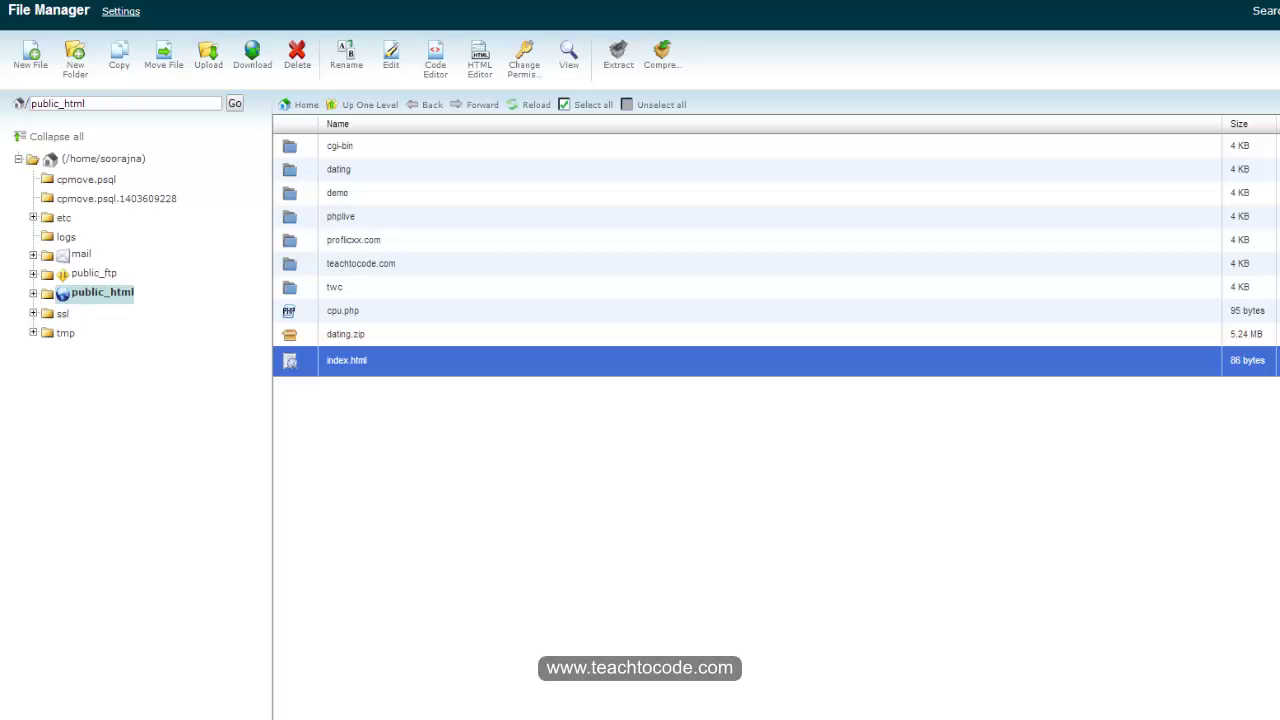
click(830, 457)
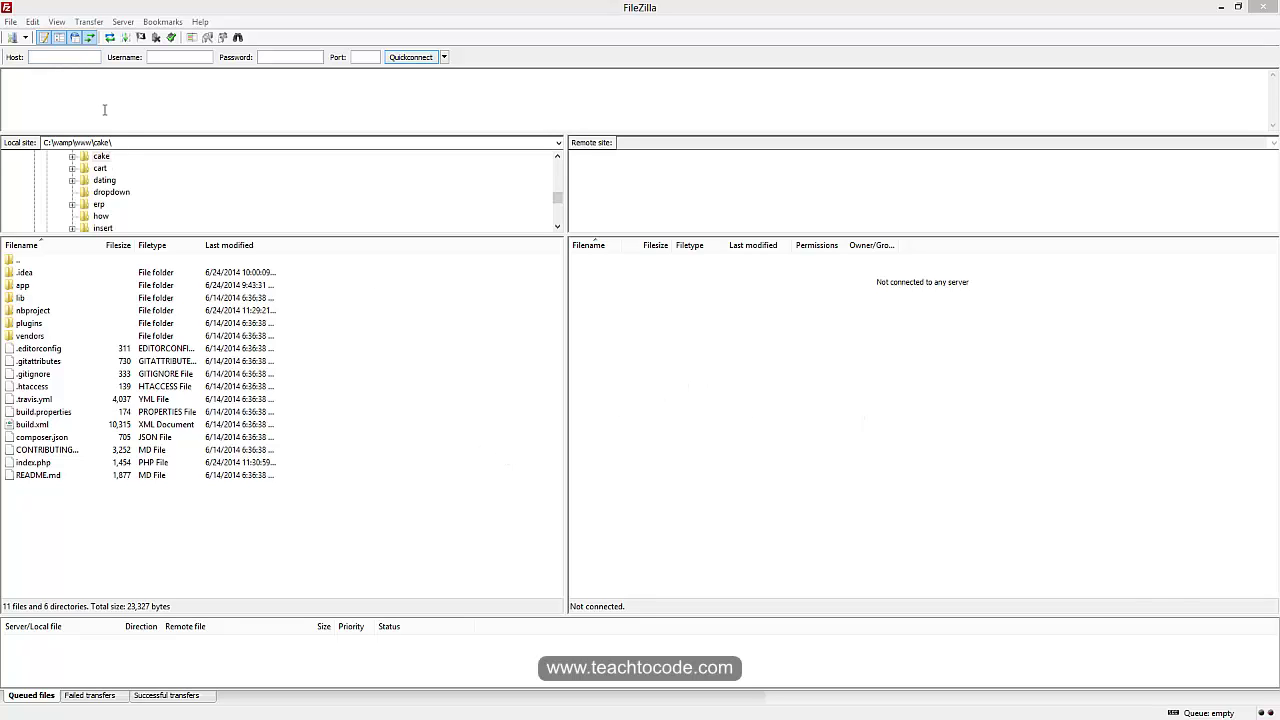
Step: In Site Manager, set the saved website's logon type to Normal and enter the account password
click(11, 23)
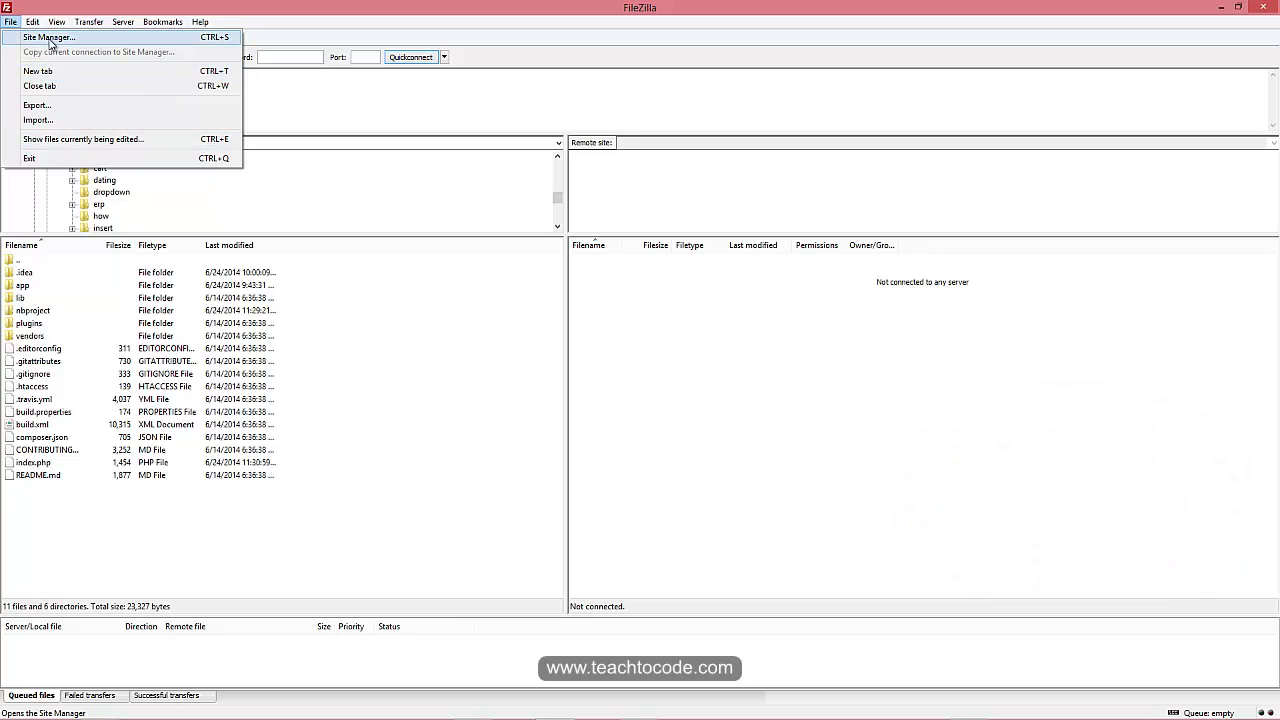
click(49, 38)
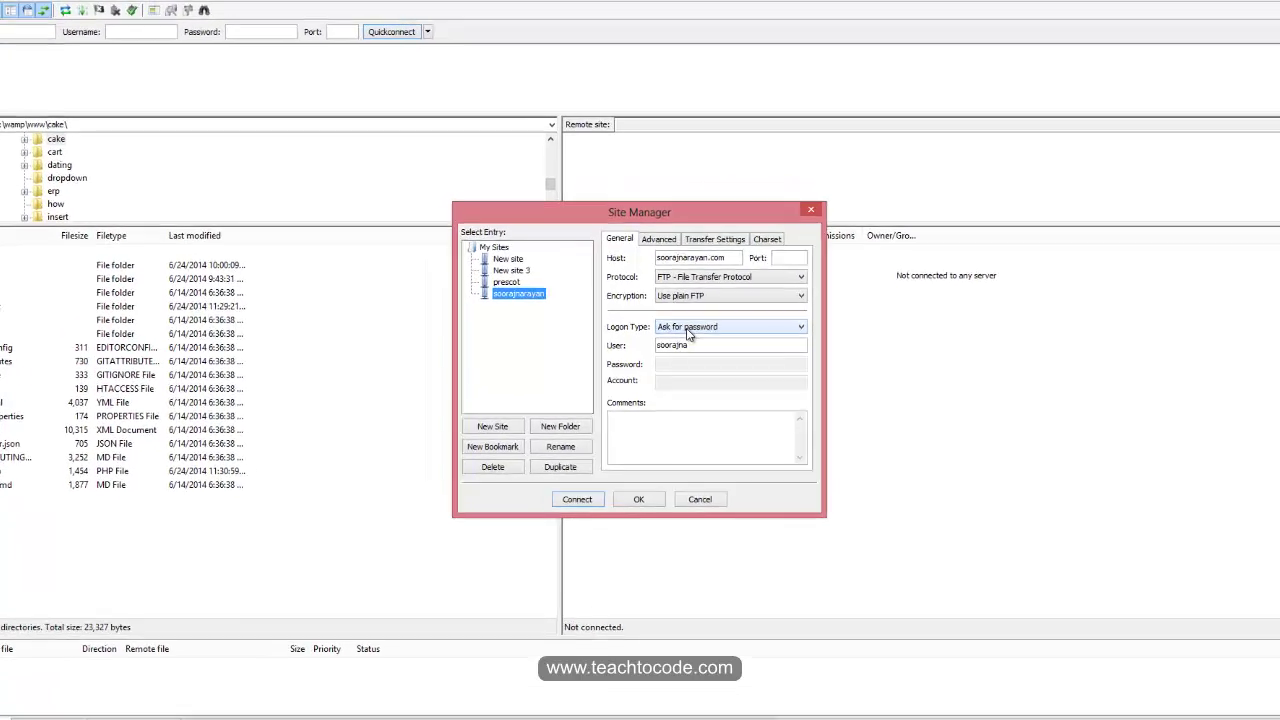
click(688, 330)
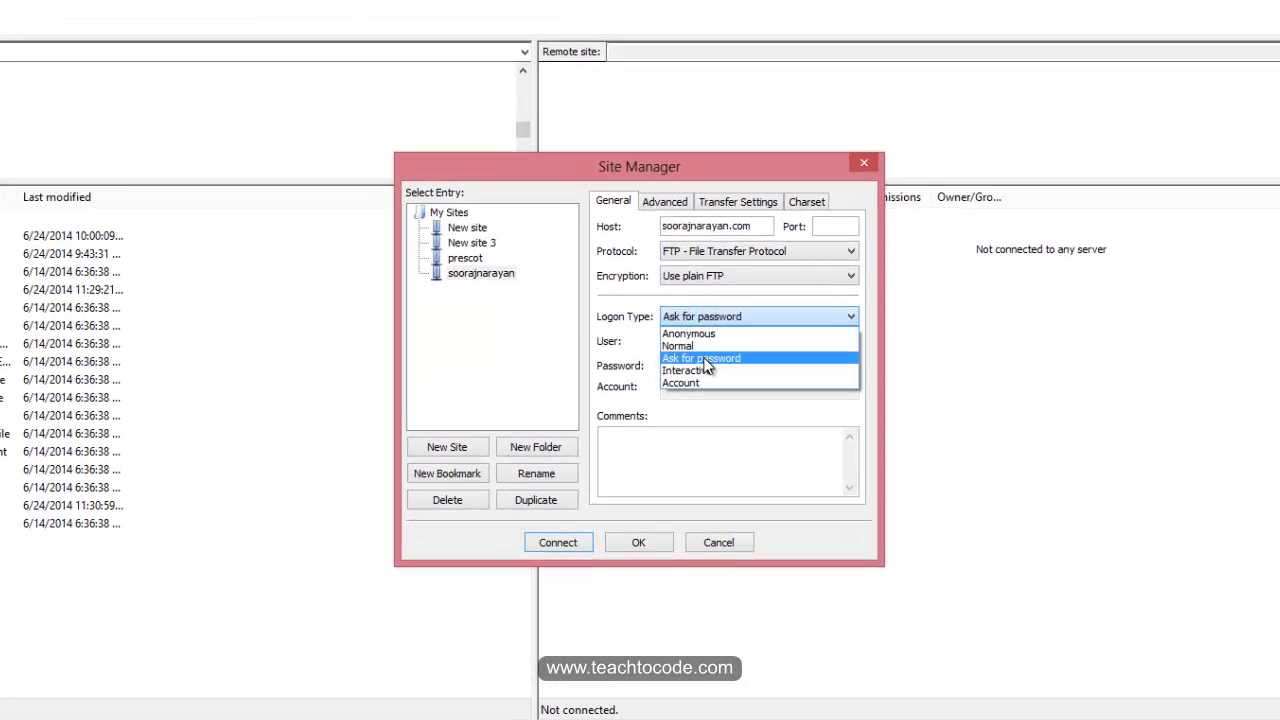
click(704, 362)
click(708, 322)
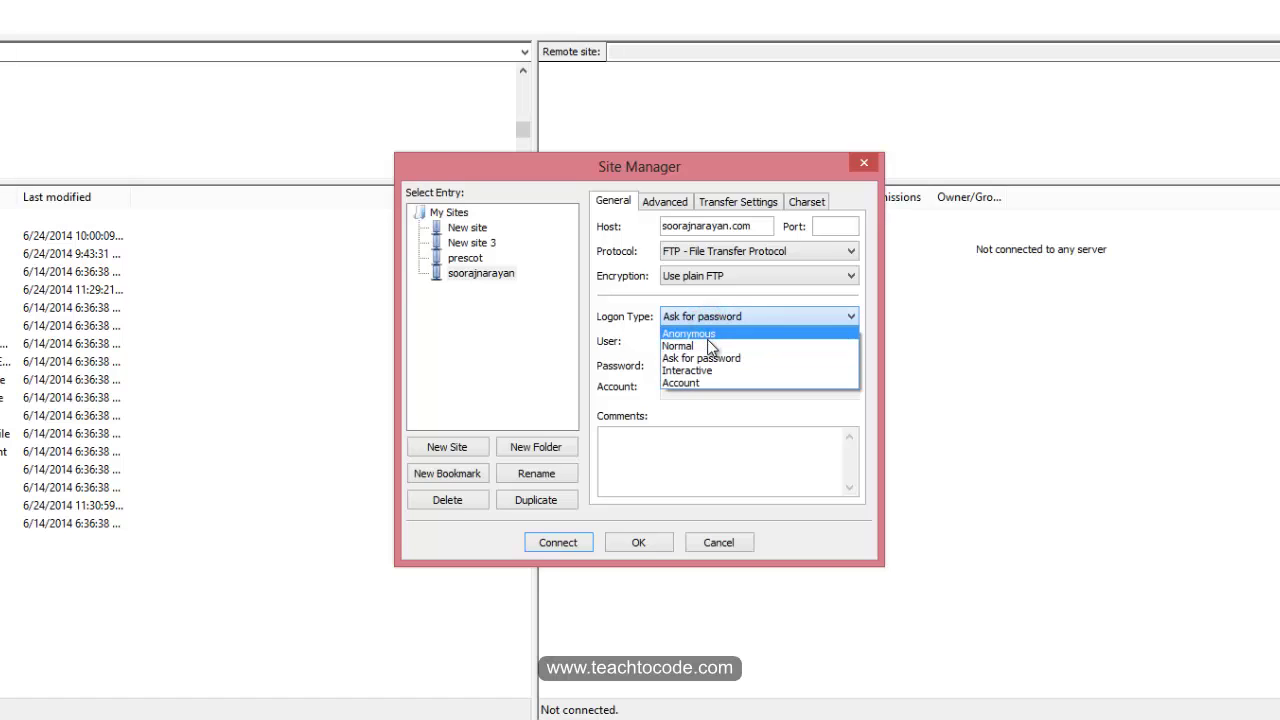
click(700, 346)
click(676, 365)
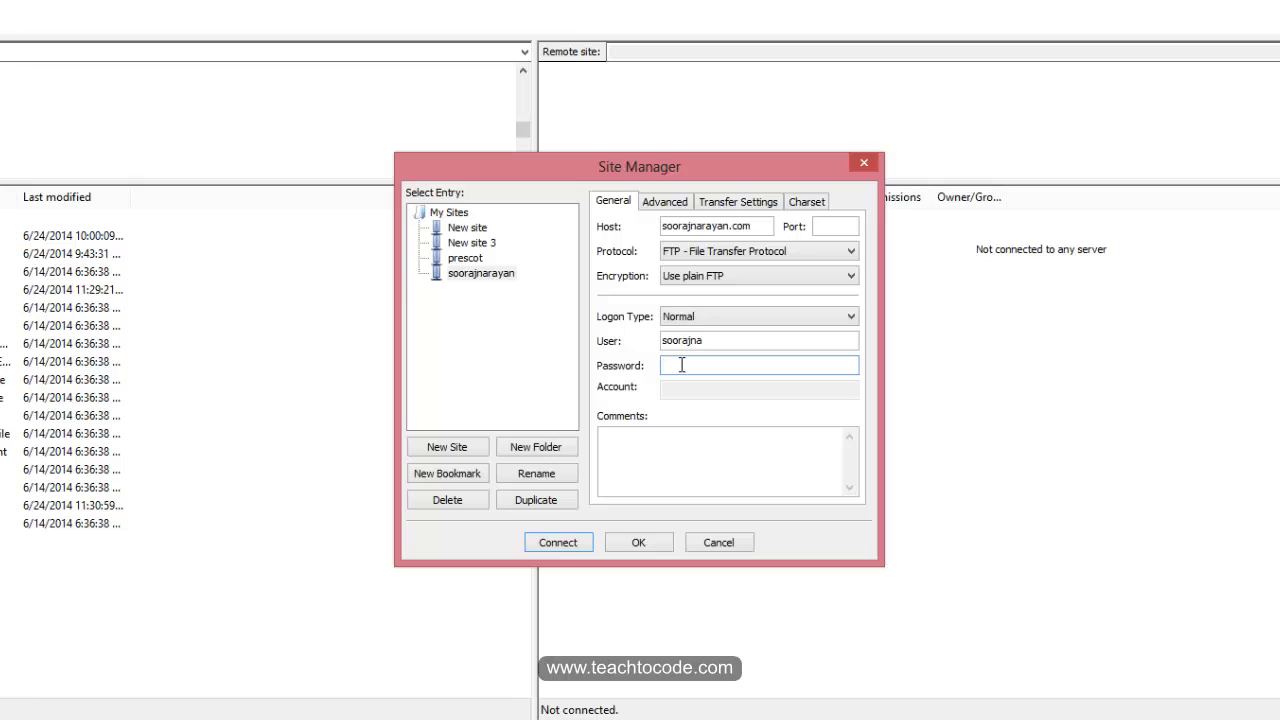
text(••••••••••••••)
Step: Connect to the hosting server, re-entering the account password at the login prompt
click(564, 546)
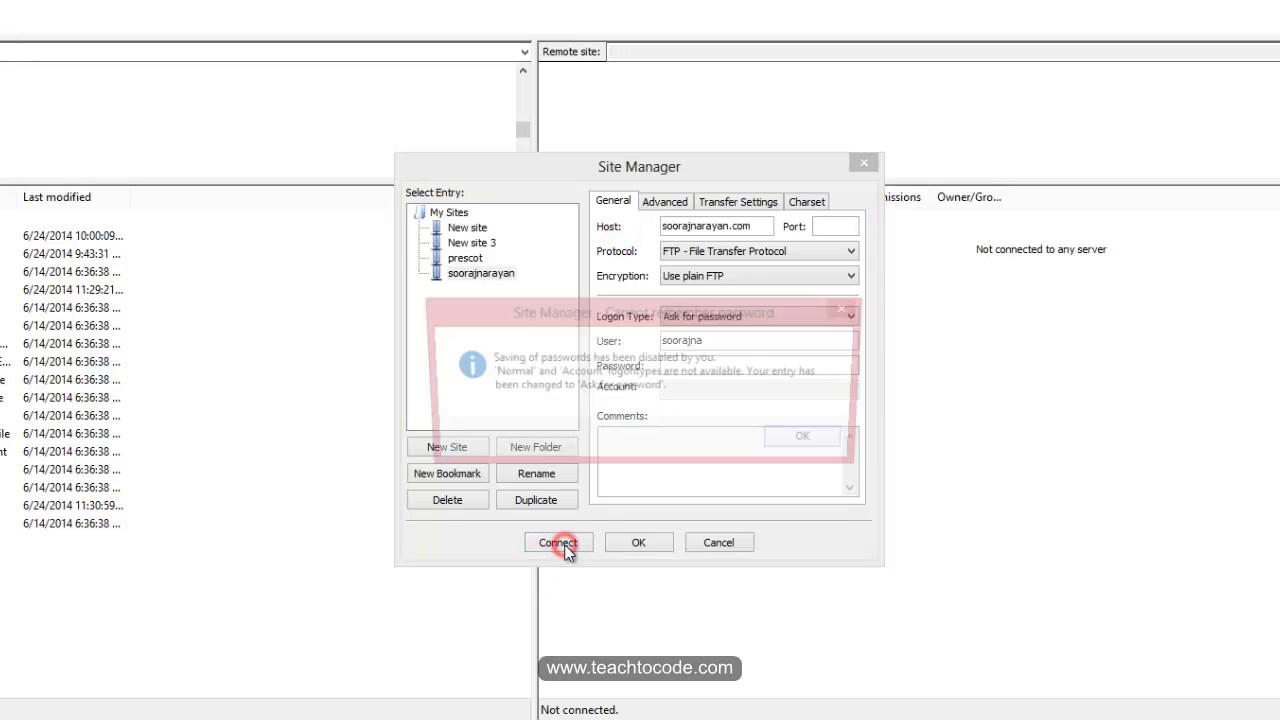
click(800, 449)
text(••••••••••••)
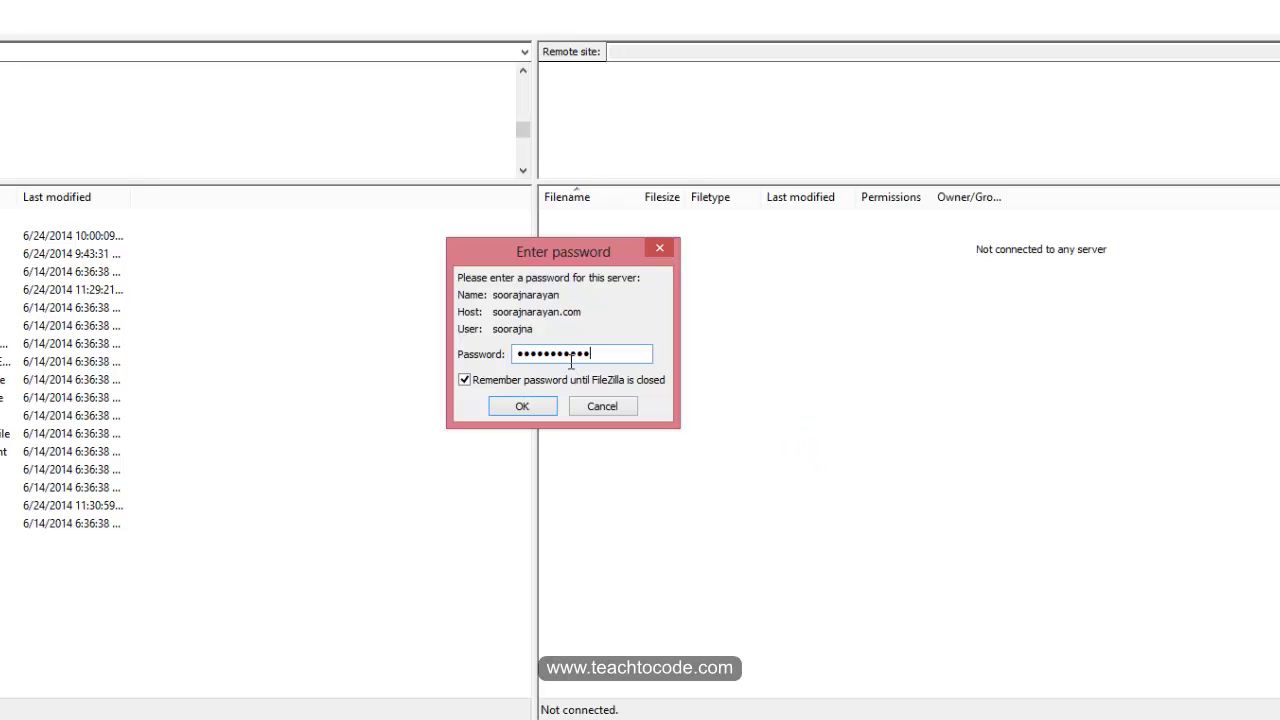
key(Return)
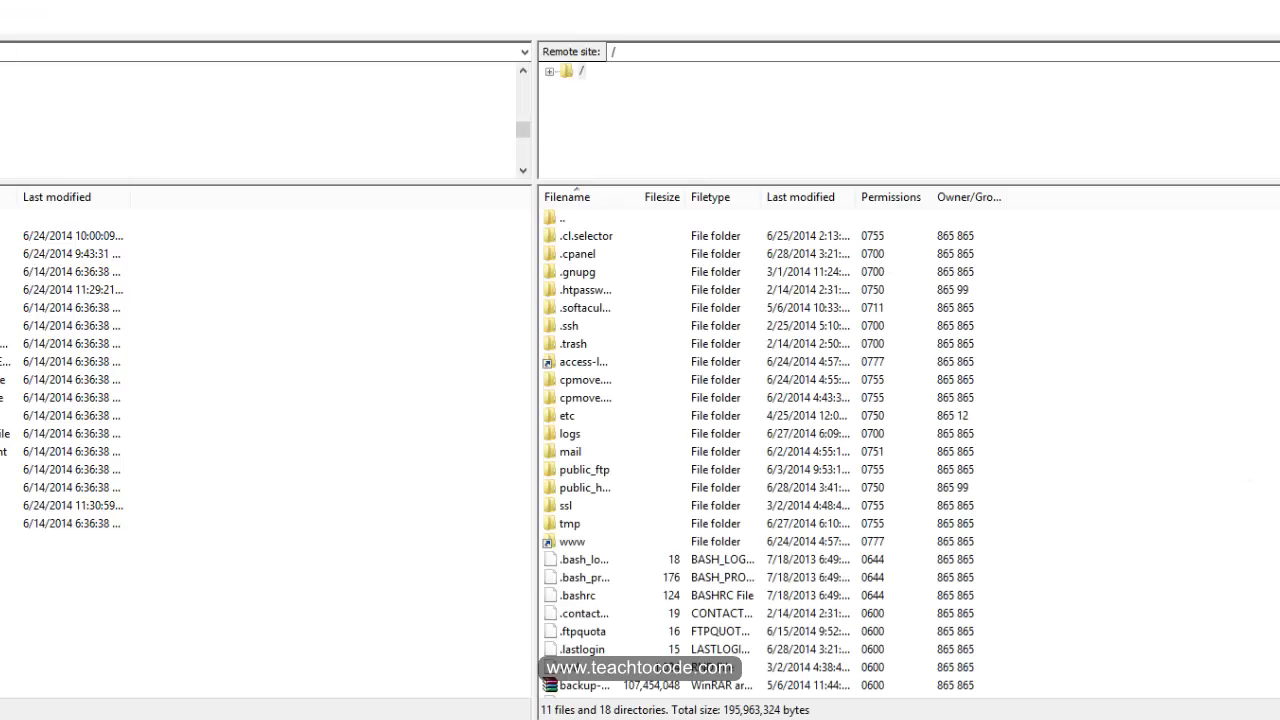
Step: Open www on the server to reach public_html and drag README.md into it
scroll(1168, 606, down, 1)
scroll(908, 450, up, 1)
click(586, 542)
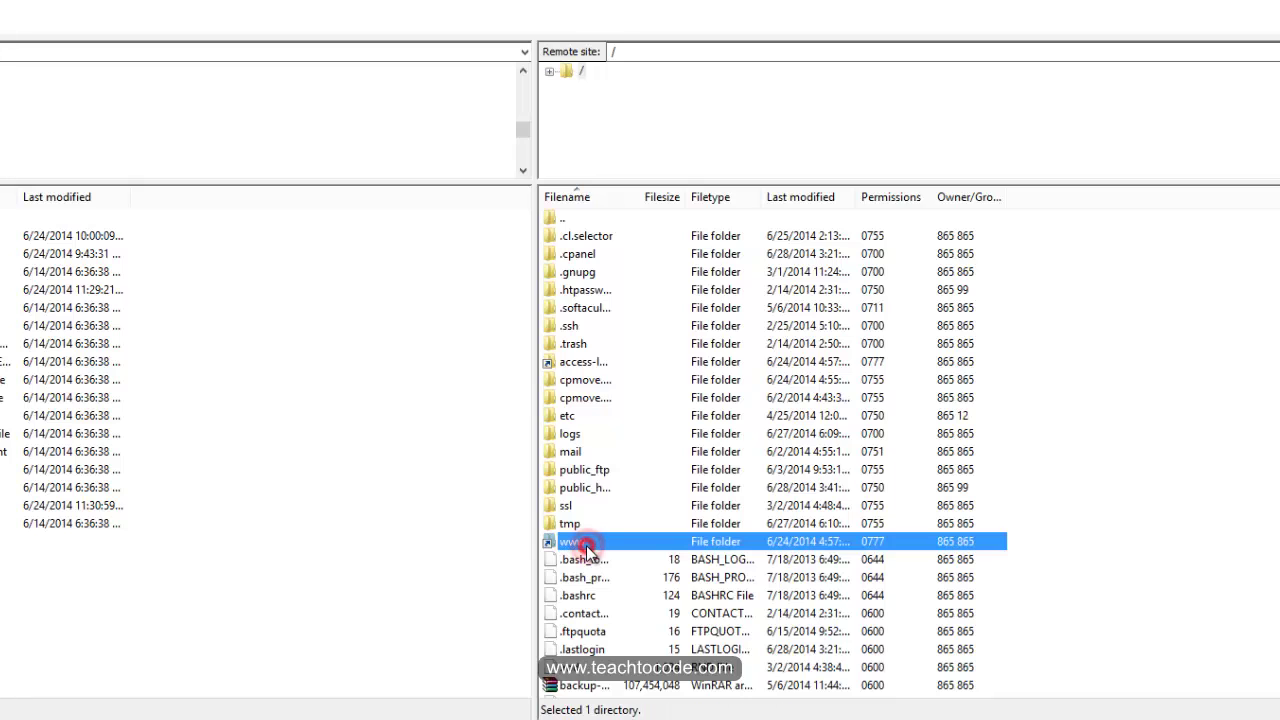
double_click(586, 542)
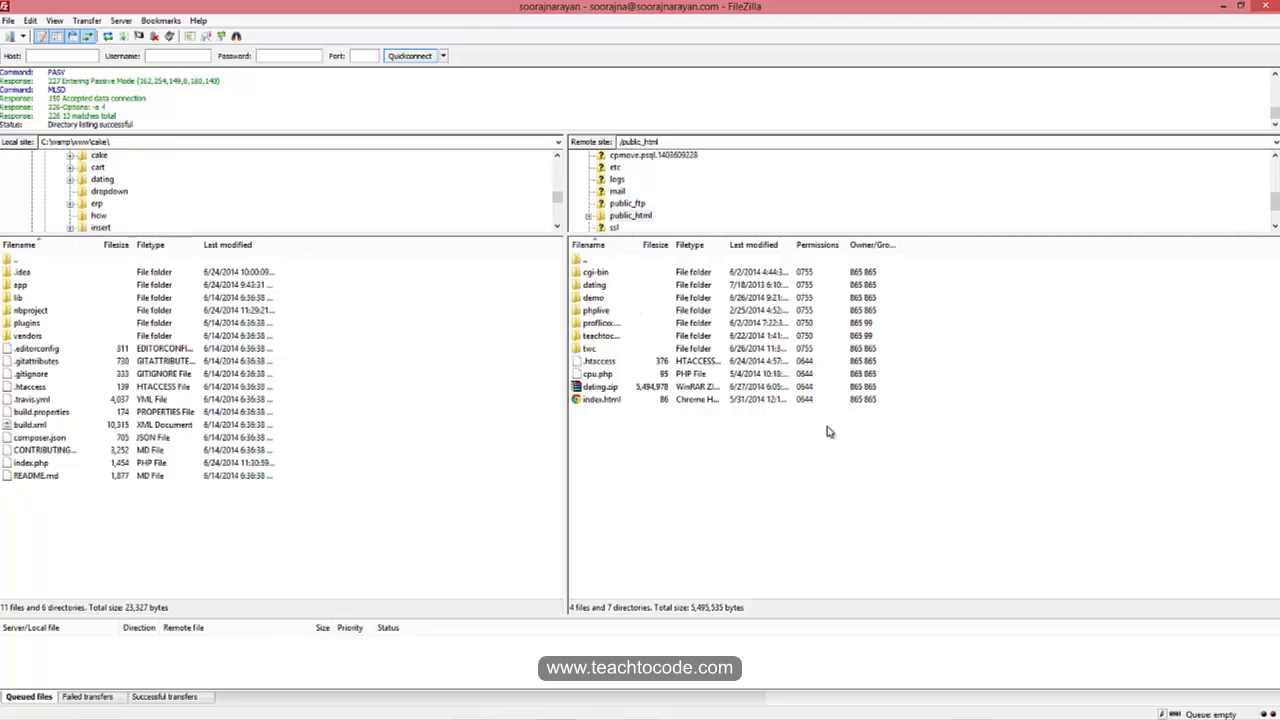
click(643, 438)
click(50, 477)
drag(42, 476, 631, 440)
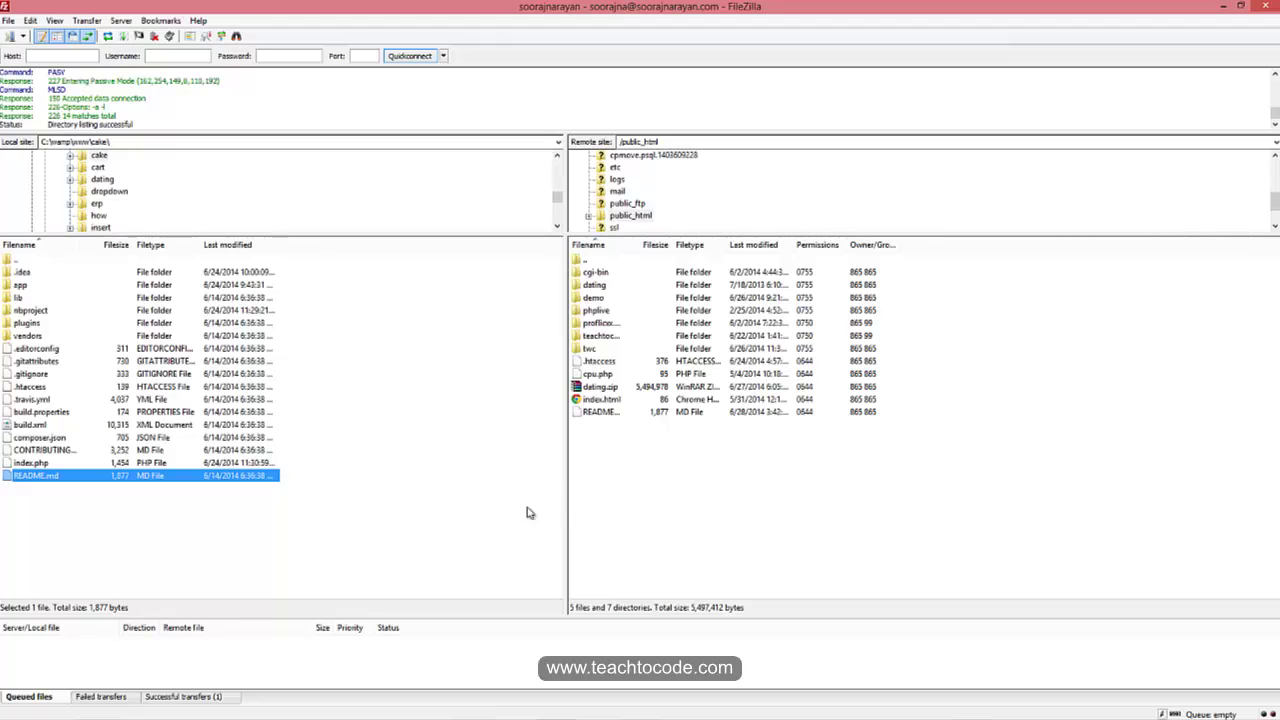
Step: Drag the local vendors folder, then minimize FileZilla and reload cPanel's File Manager listing
click(30, 338)
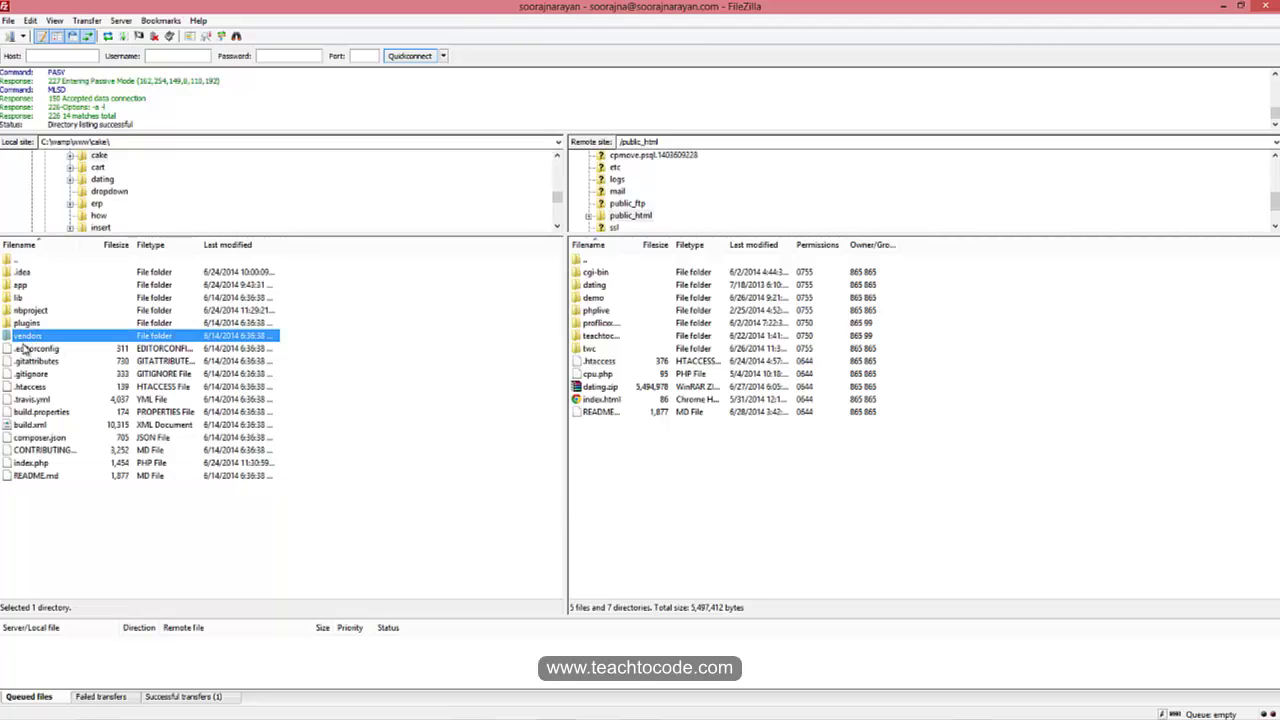
drag(30, 336, 274, 514)
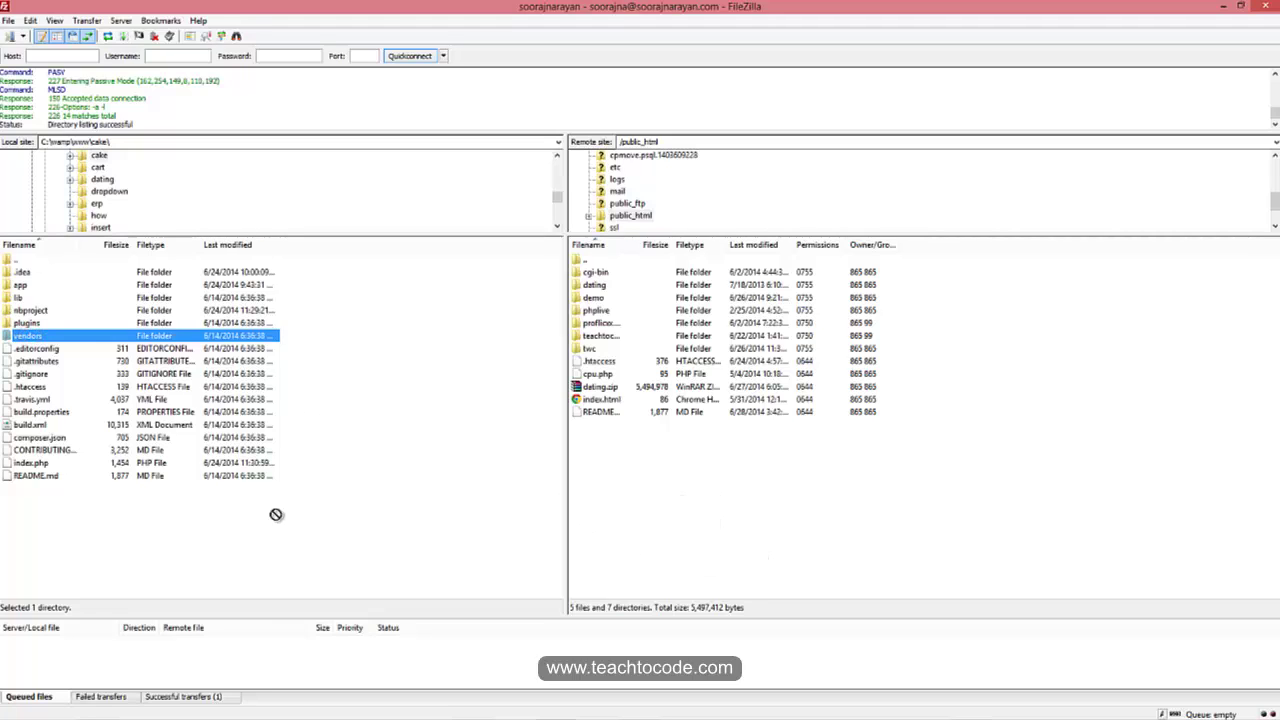
click(782, 508)
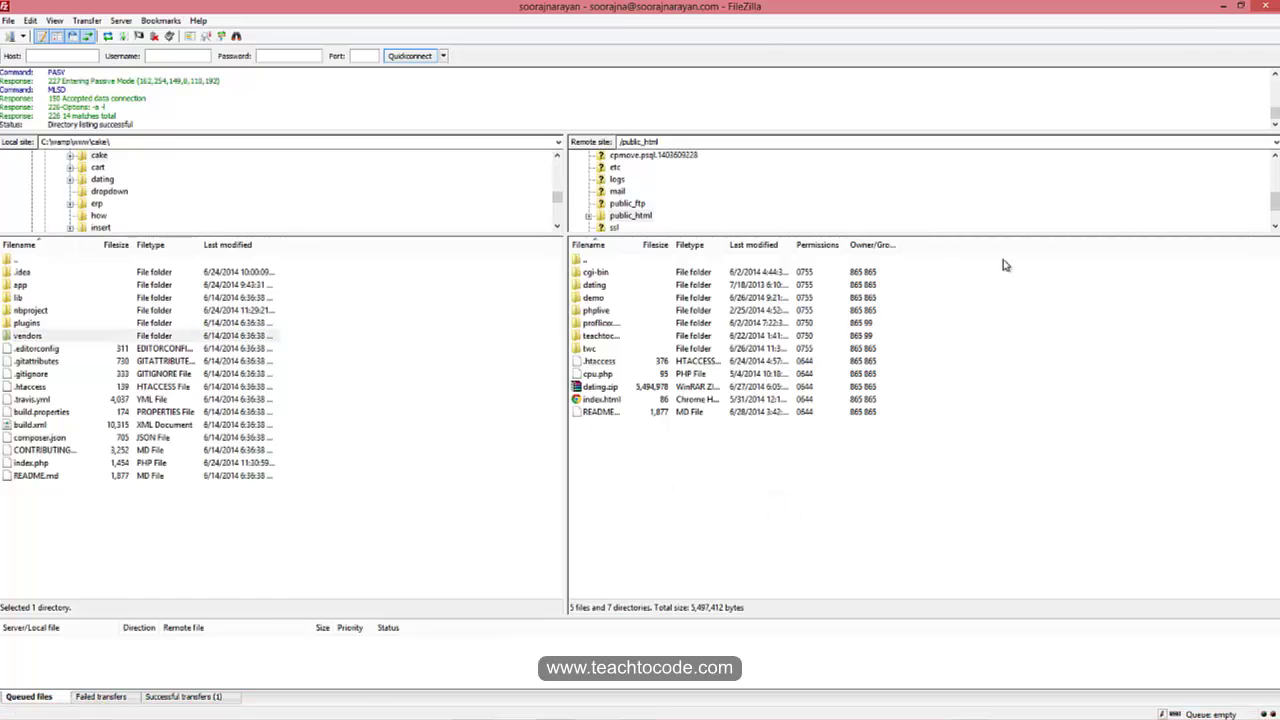
click(1222, 6)
right_click(377, 402)
click(400, 437)
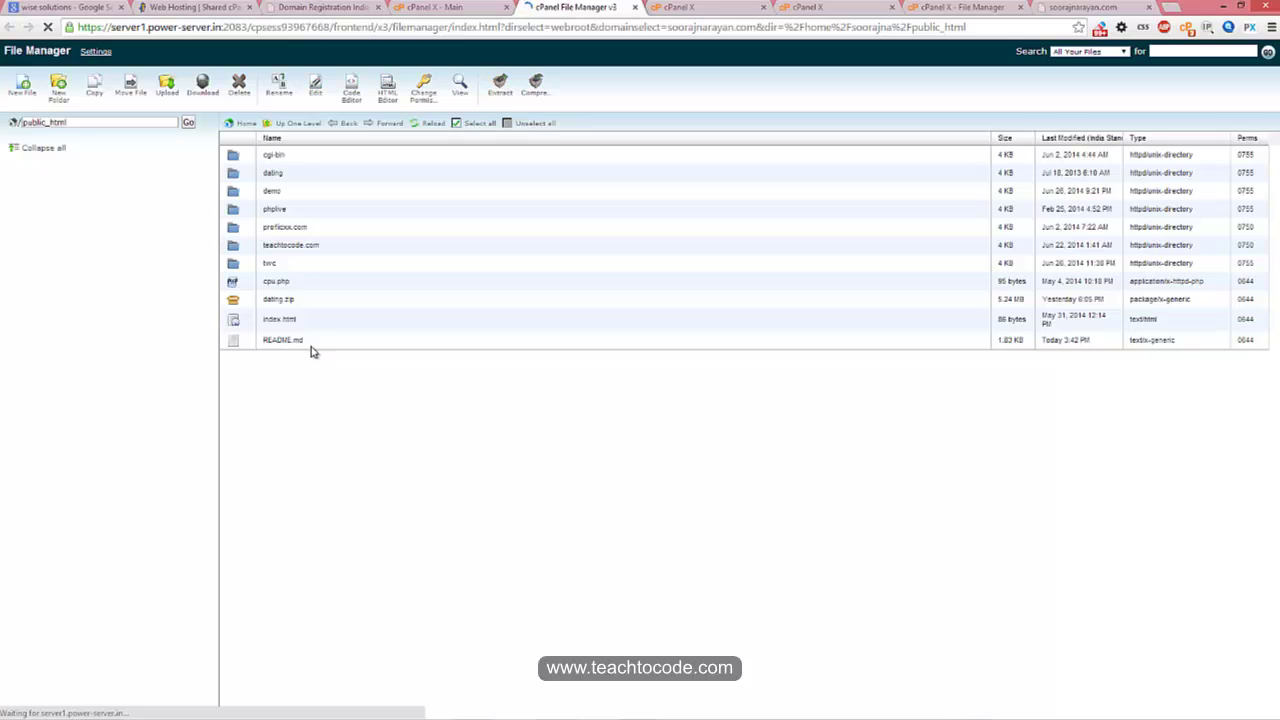
click(233, 341)
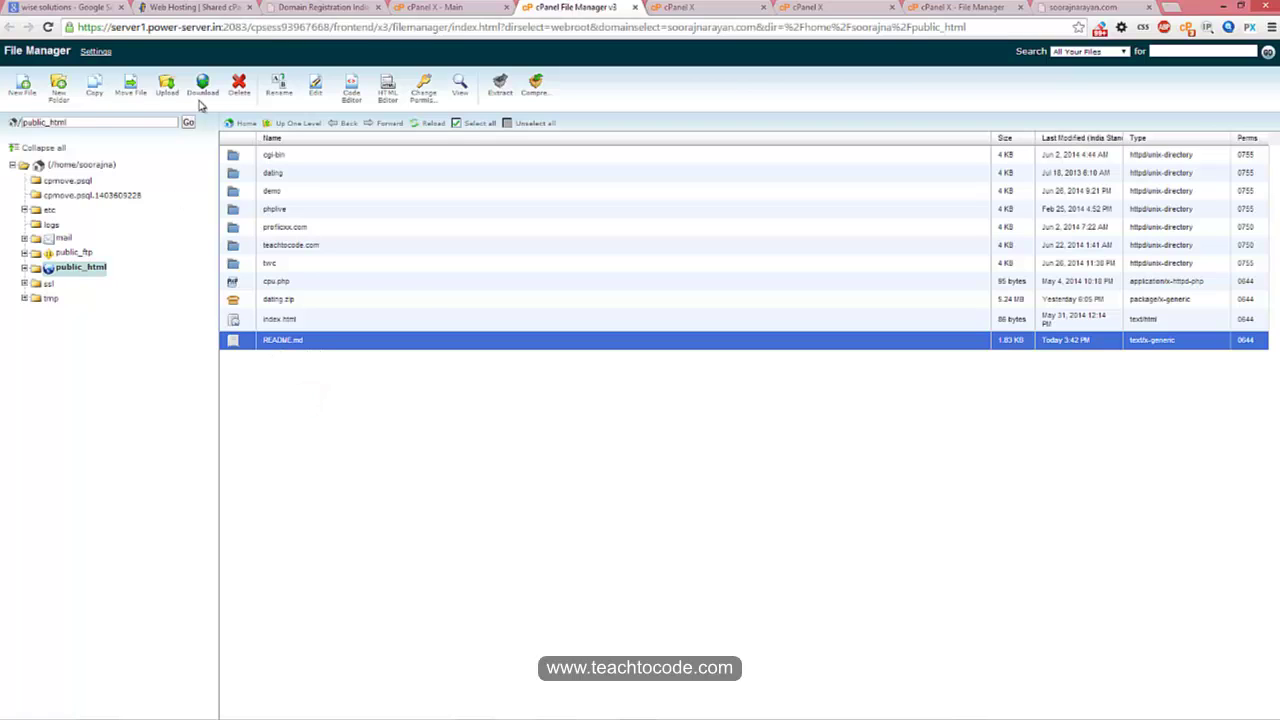
click(268, 318)
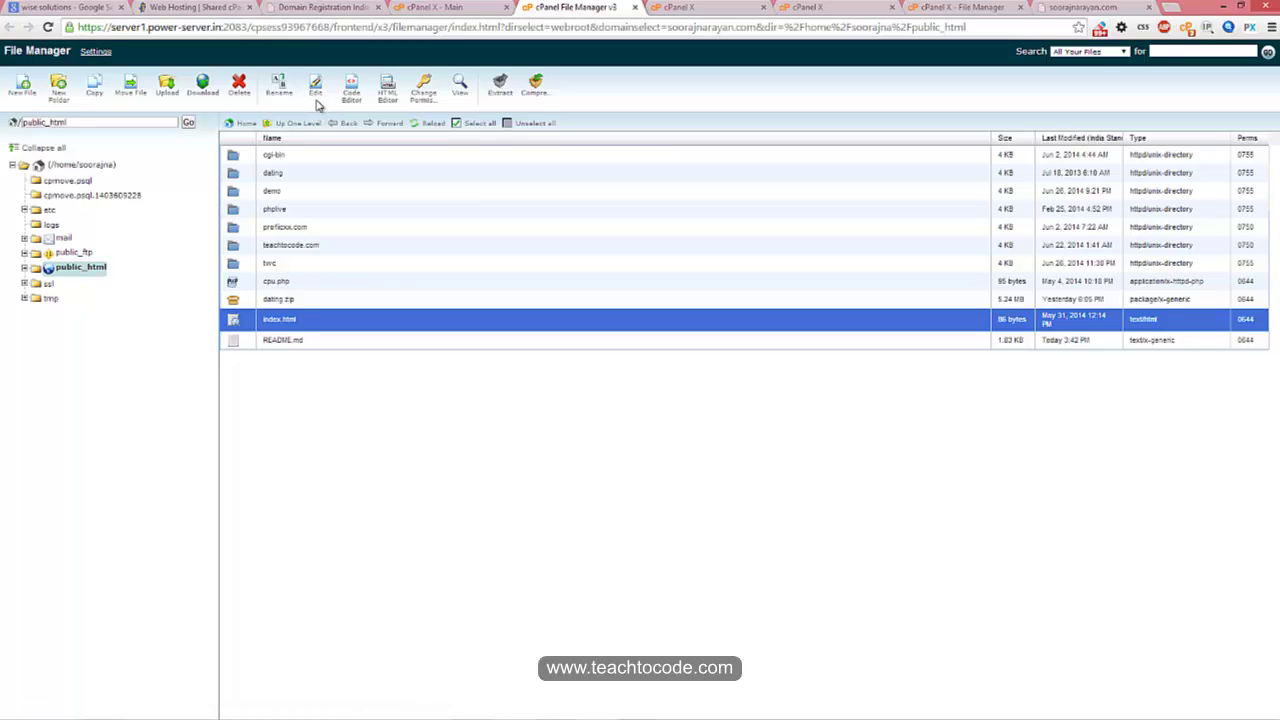
click(337, 417)
click(400, 414)
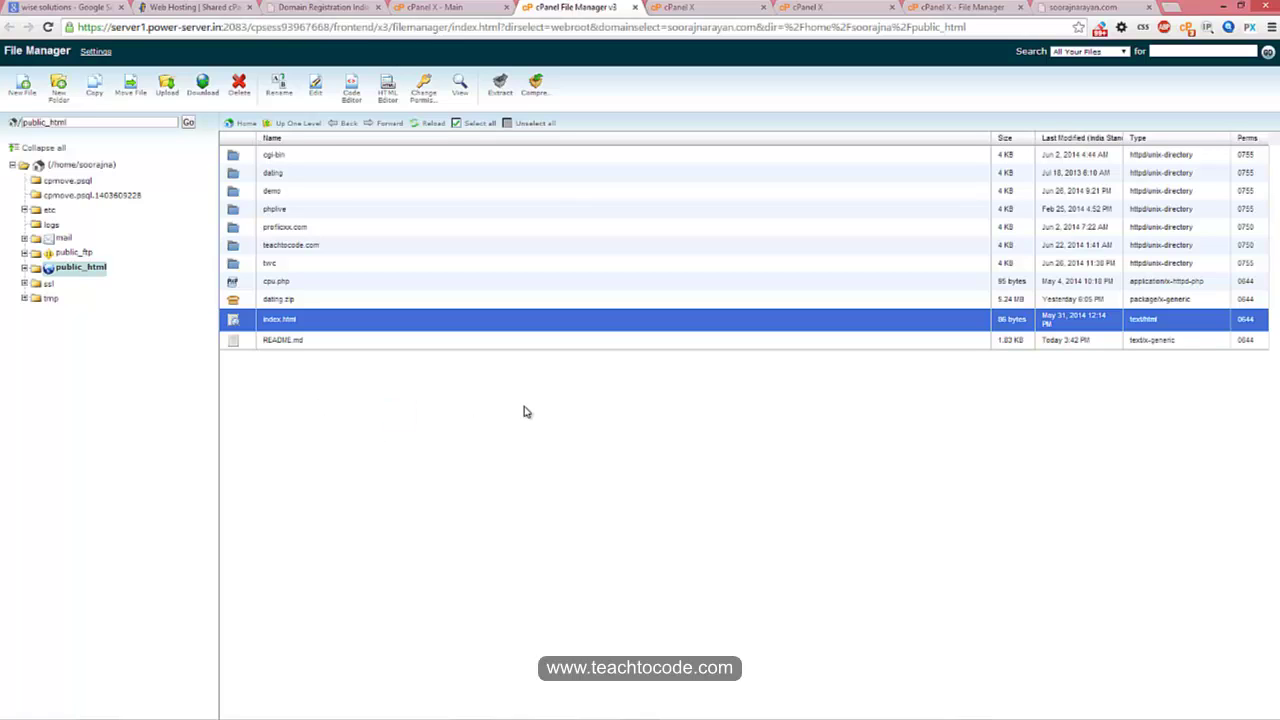